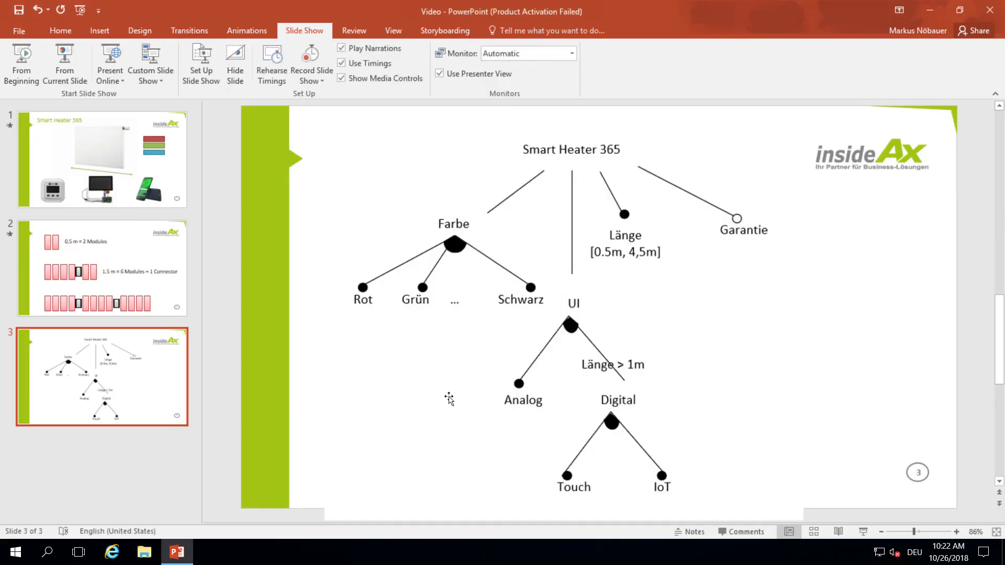
Load the Dynamics 365 sign-in page in the web browser from history.
click(111, 552)
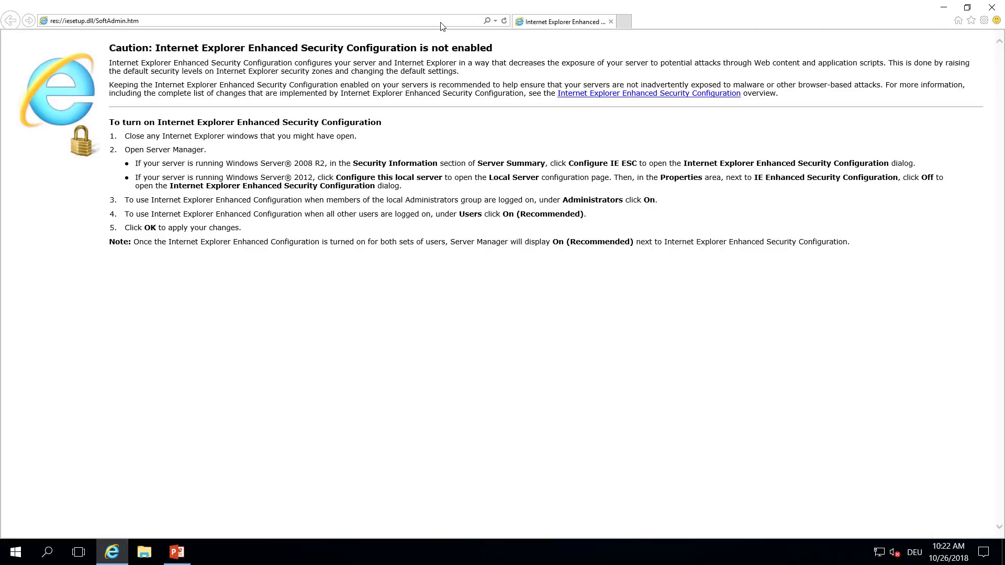
click(500, 20)
click(99, 38)
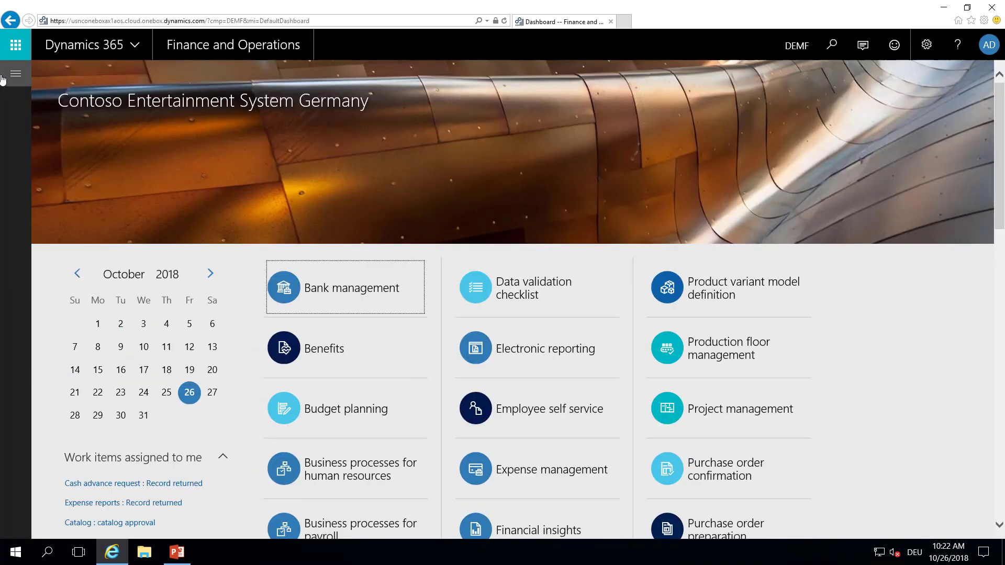
Go to Favorites > Product configuration models and choose the E-Heizung model.
click(9, 76)
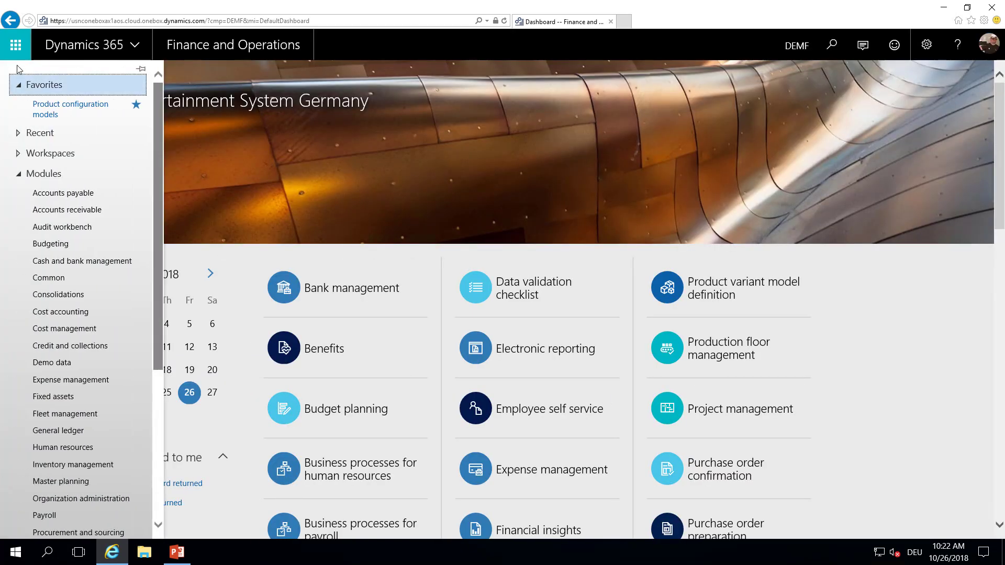
click(80, 114)
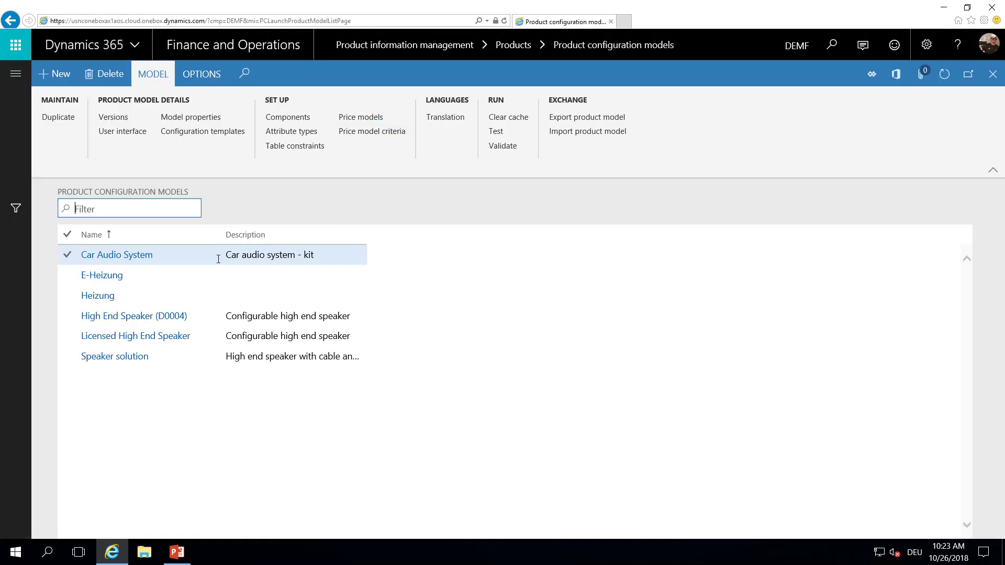
click(183, 280)
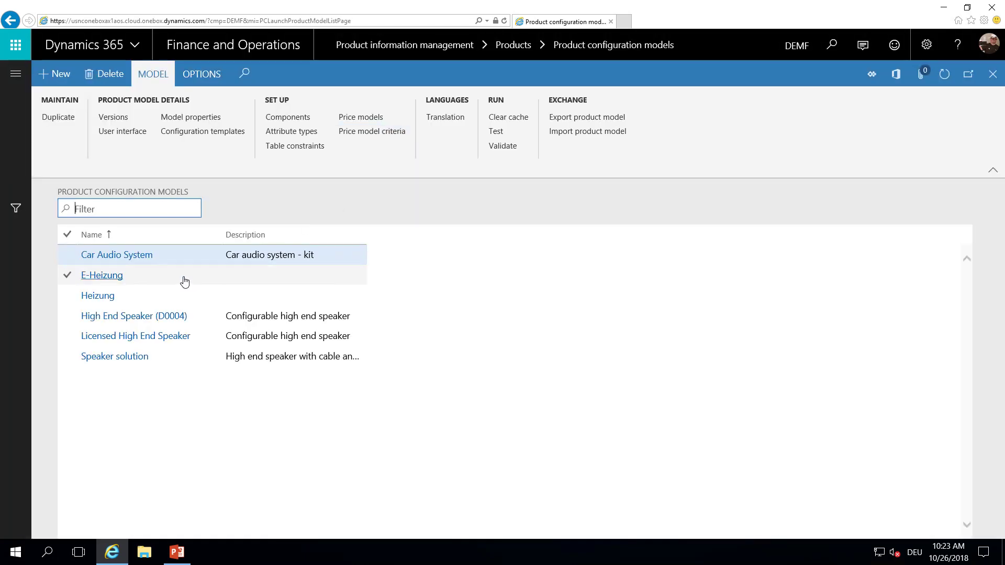
Open E-Heizung's details, expand its Attributes section and select the Länge attribute.
click(109, 276)
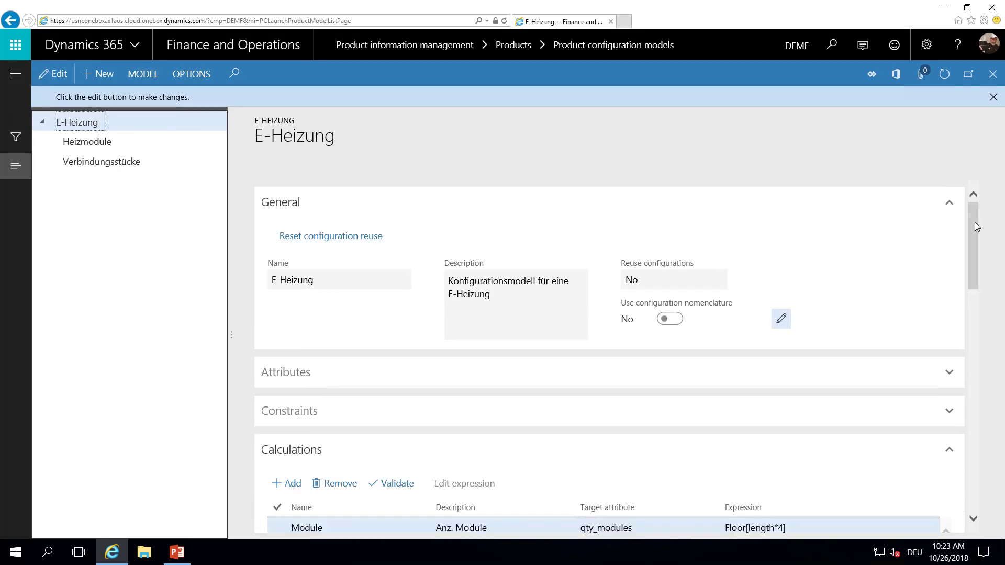
drag(975, 222, 978, 246)
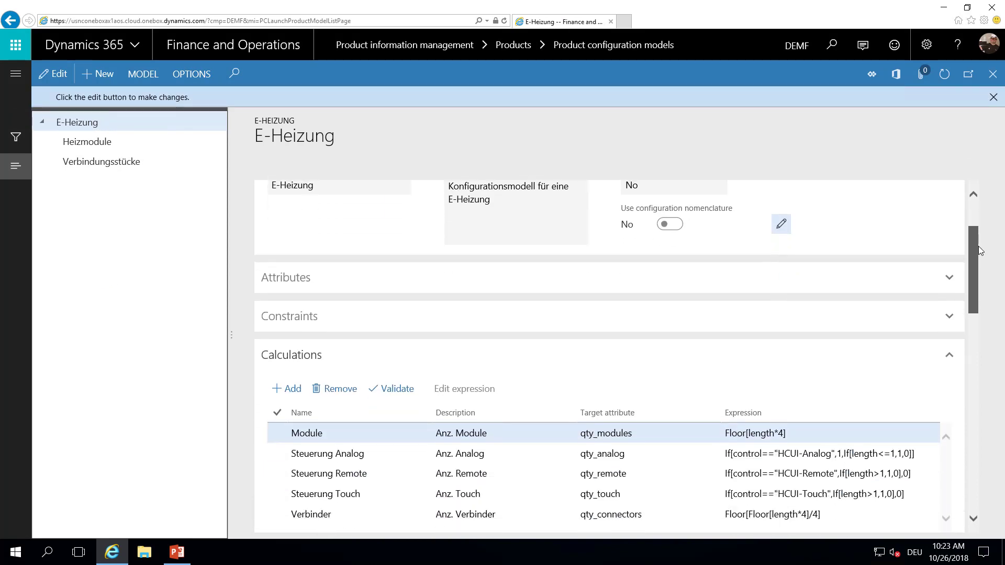
click(882, 281)
drag(978, 247, 976, 263)
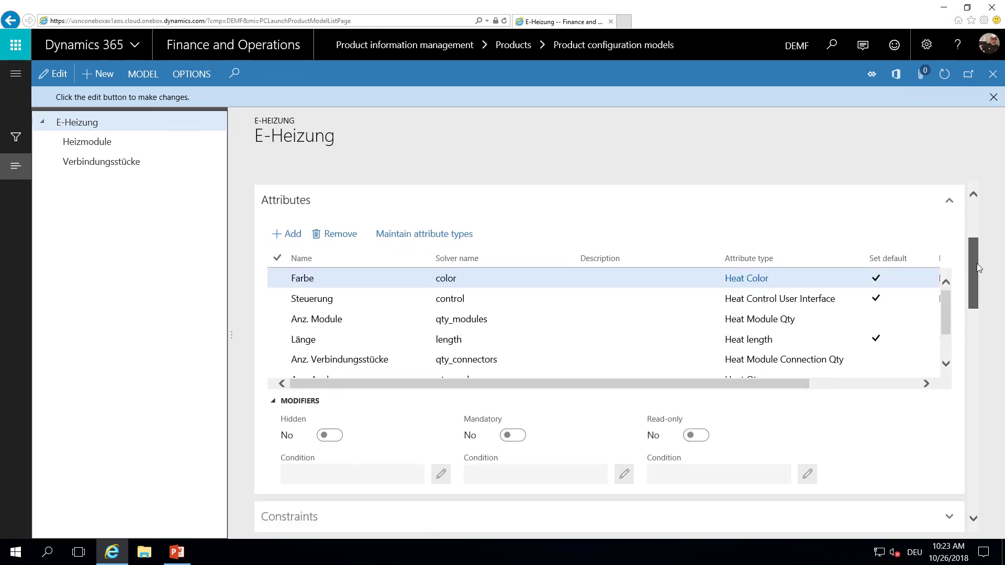
click(590, 336)
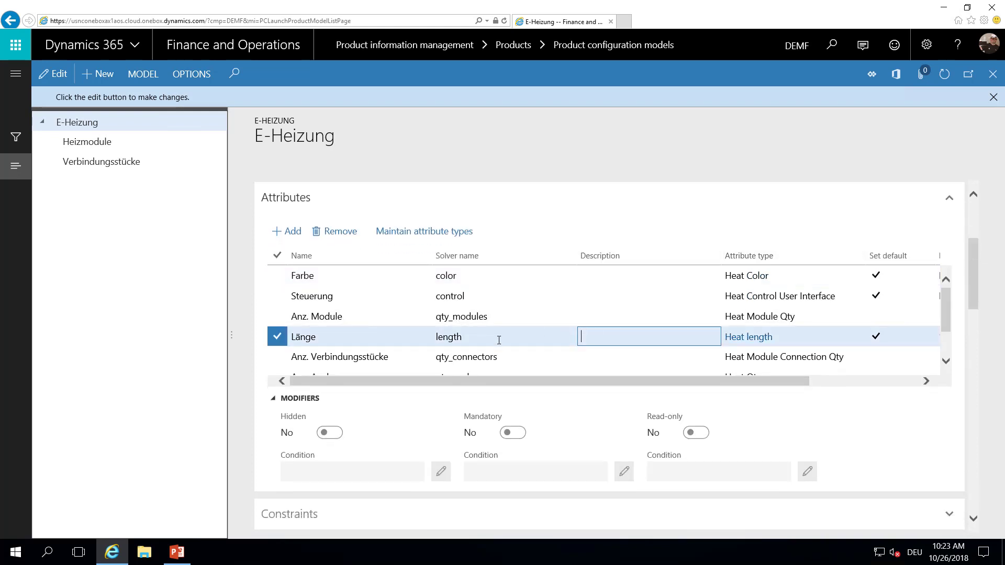
Filter Länge's attribute types by 'Heat' and view Heat length: Decimal, 0.50 to 4.50 m.
click(403, 236)
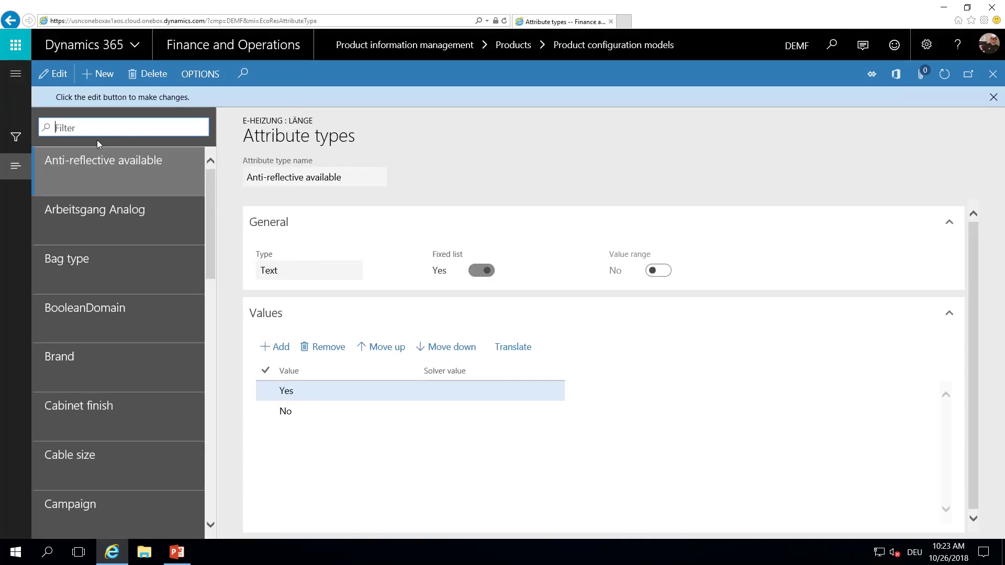
text(Heat)
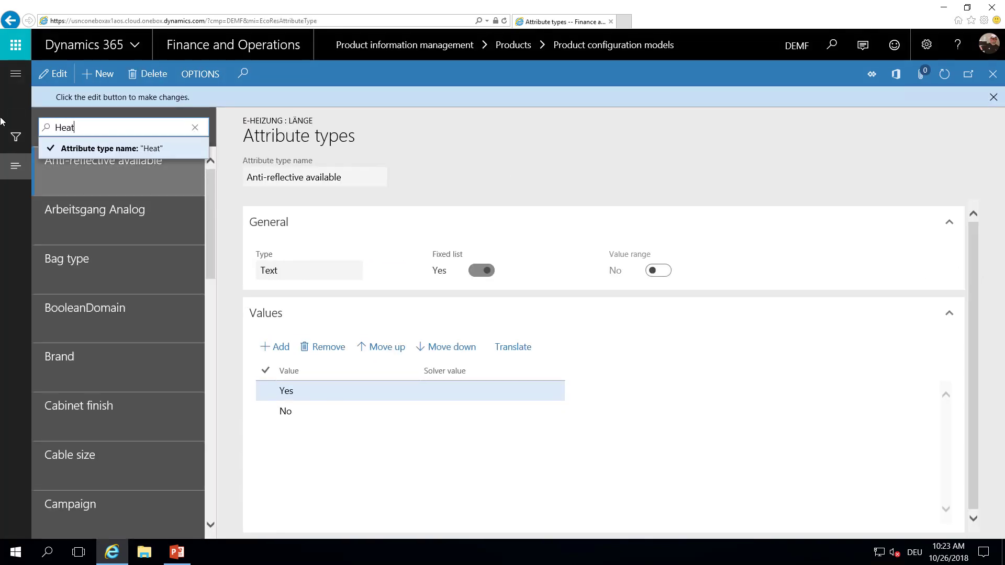
click(47, 129)
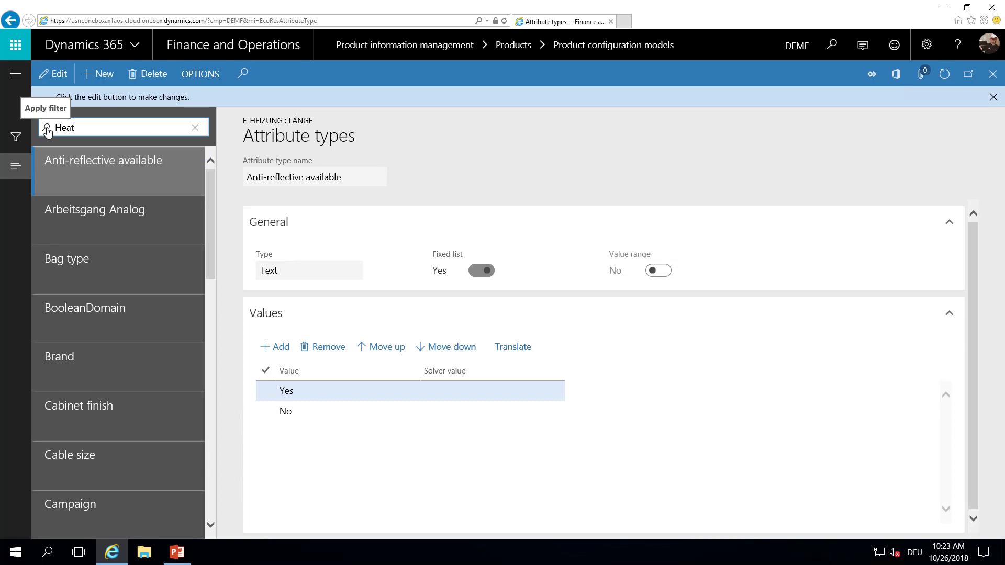
click(57, 306)
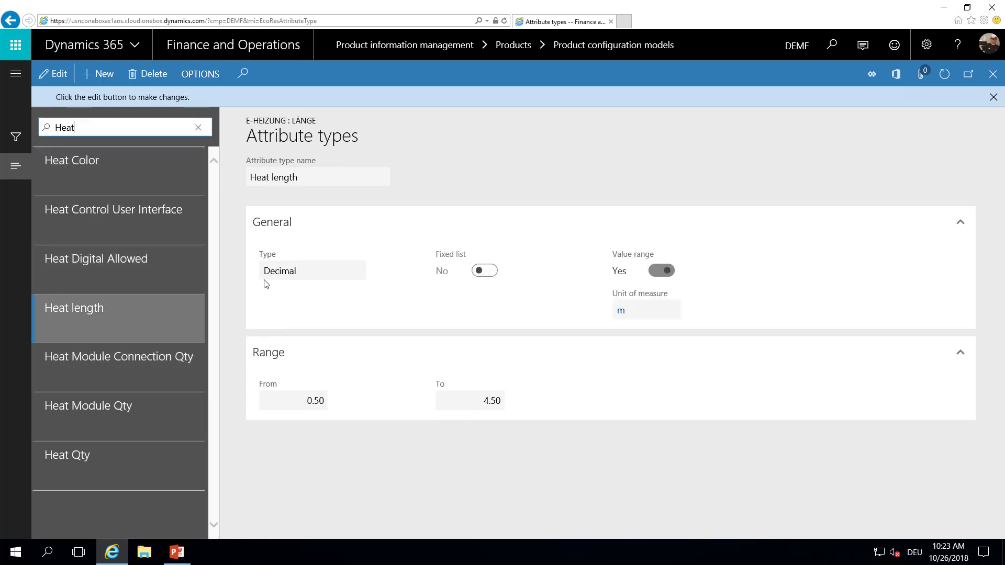
click(306, 277)
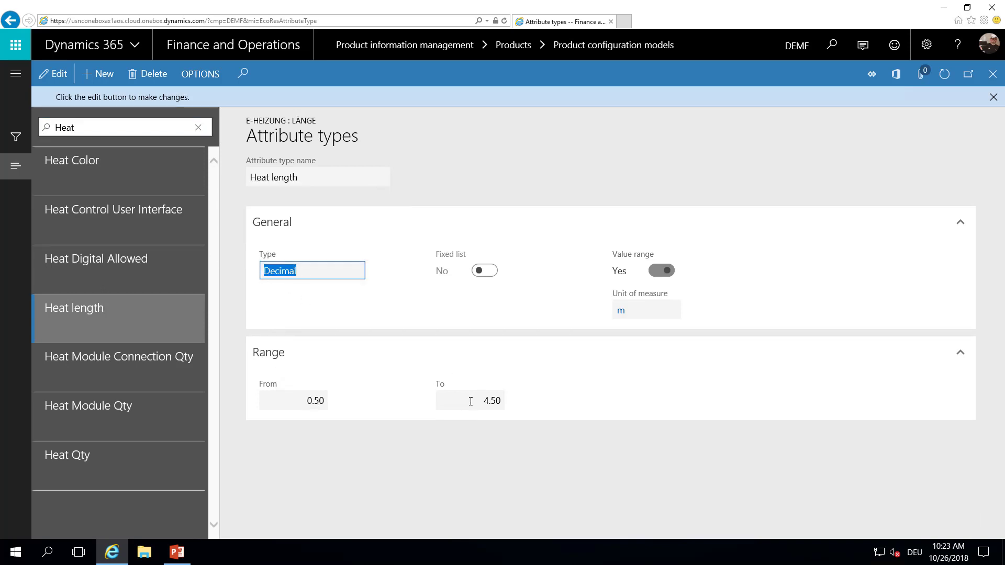
click(993, 97)
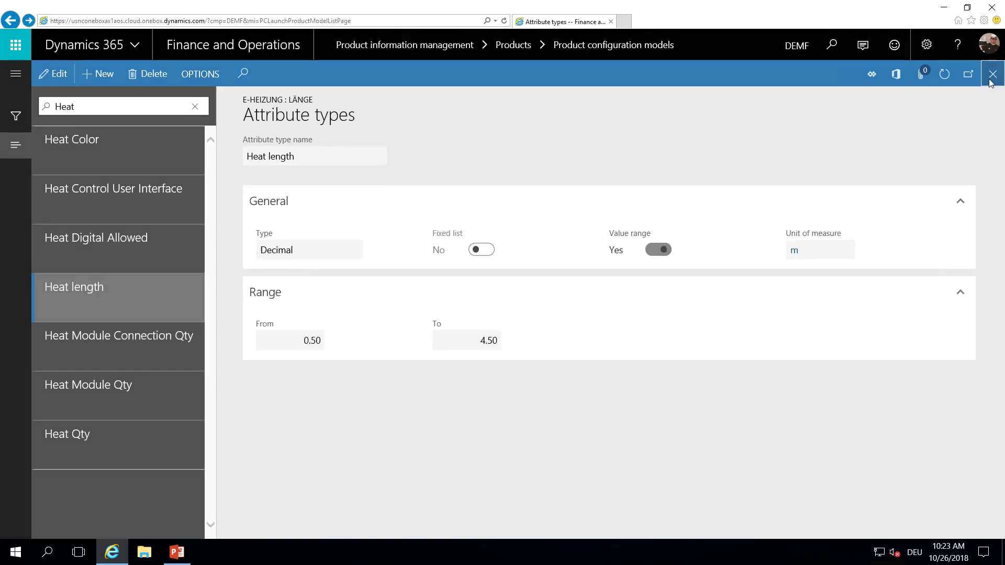
Return to E-Heizung and inspect the Module calculation's Floor[length*4] expression.
click(992, 74)
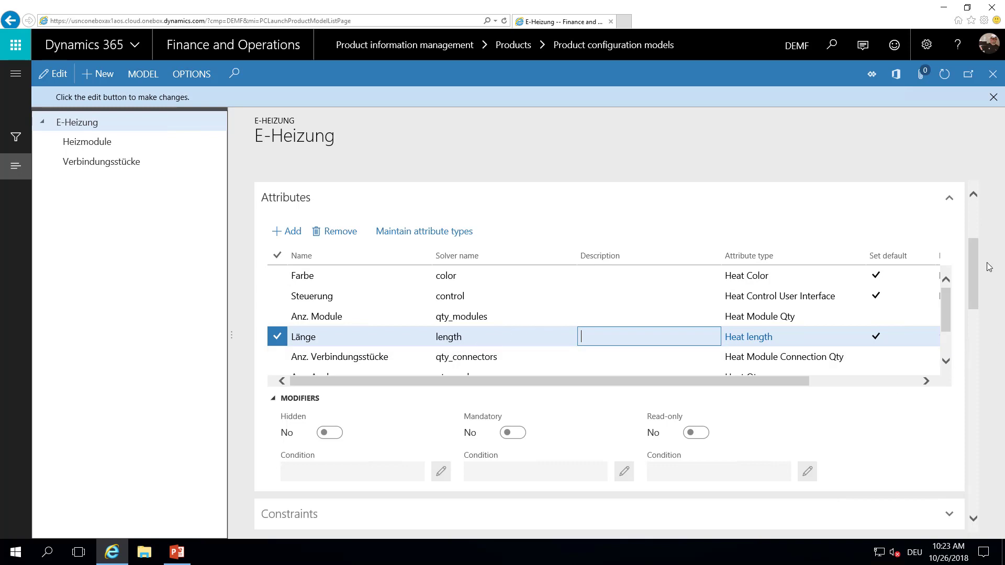
drag(977, 256, 977, 322)
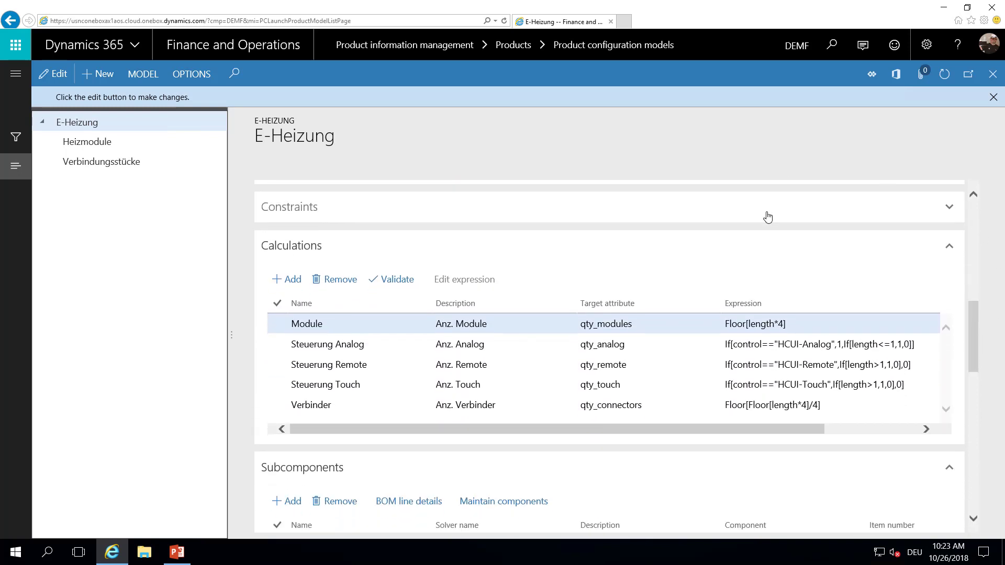
click(758, 323)
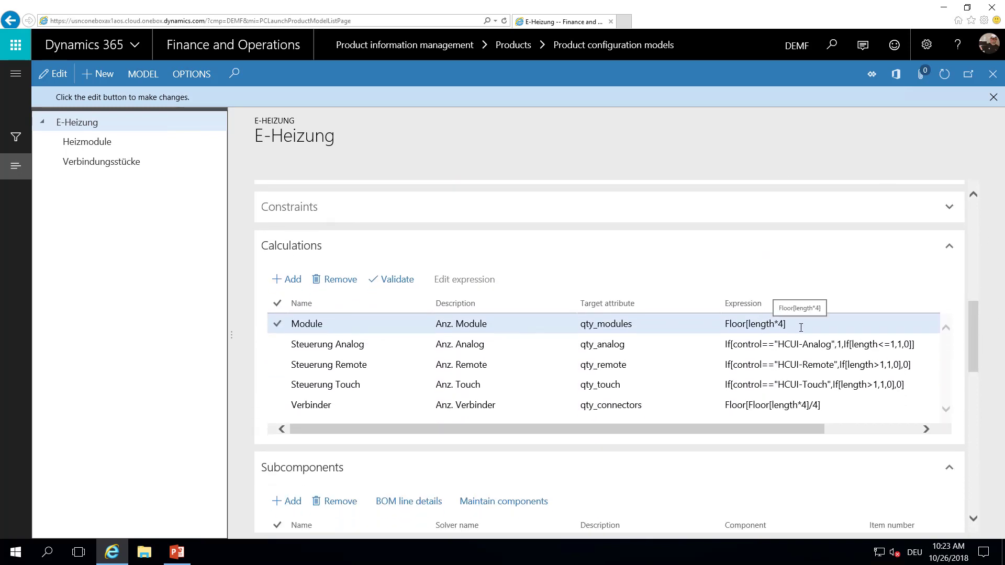
mouse_move(801, 325)
mouse_down()
mouse_move(724, 325)
mouse_move(800, 325)
mouse_up()
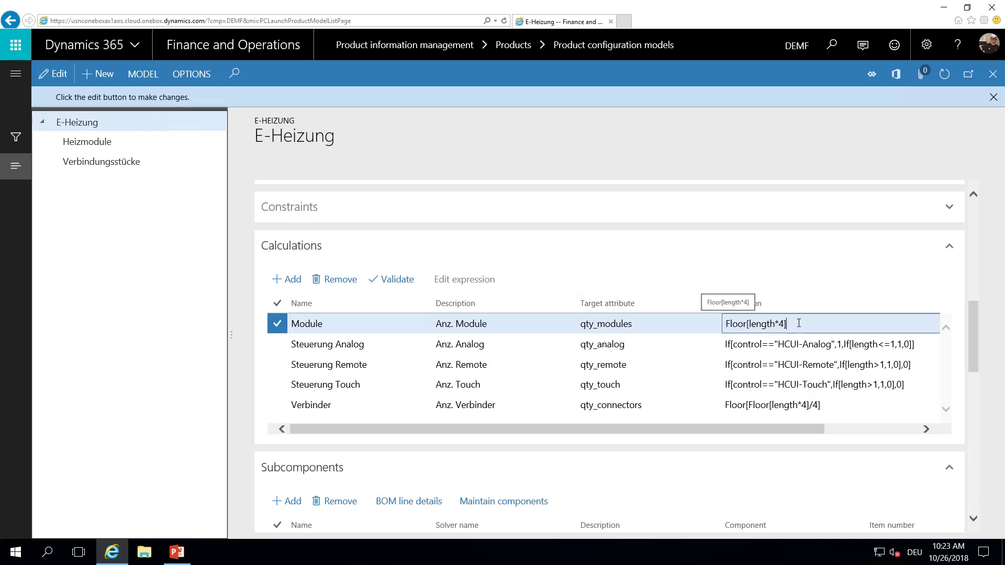
click(1, 558)
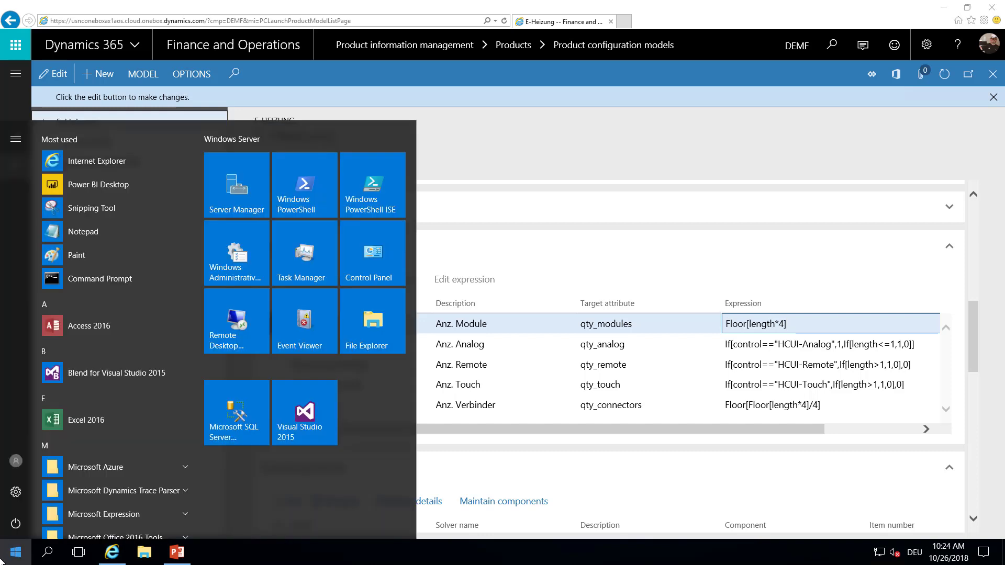
text(rechner)
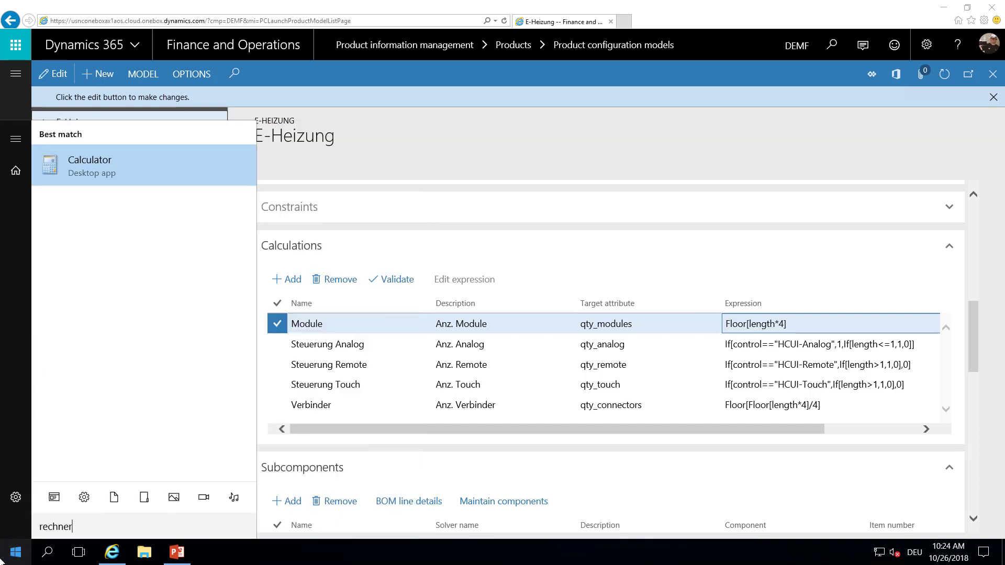
key(Return)
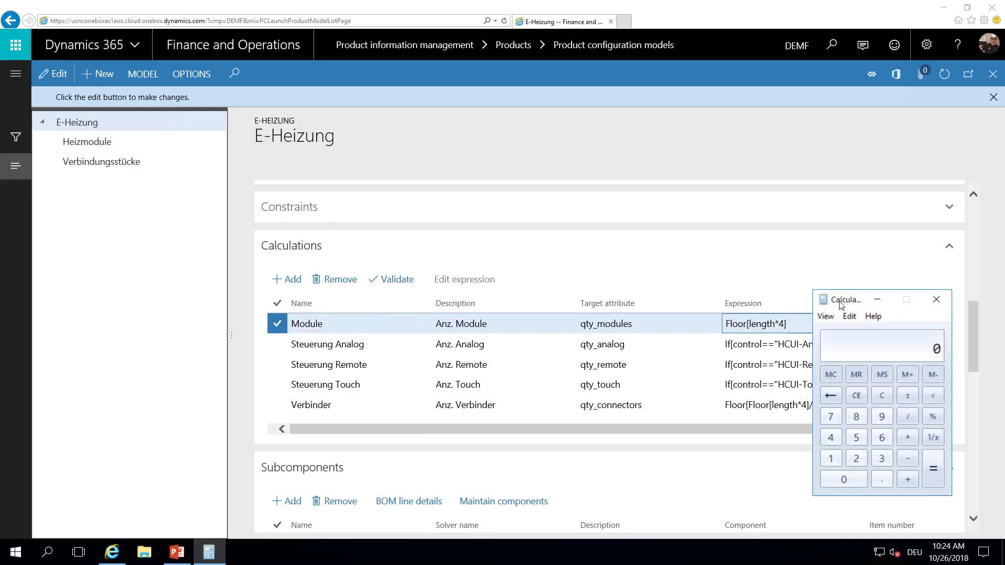
drag(841, 305, 831, 259)
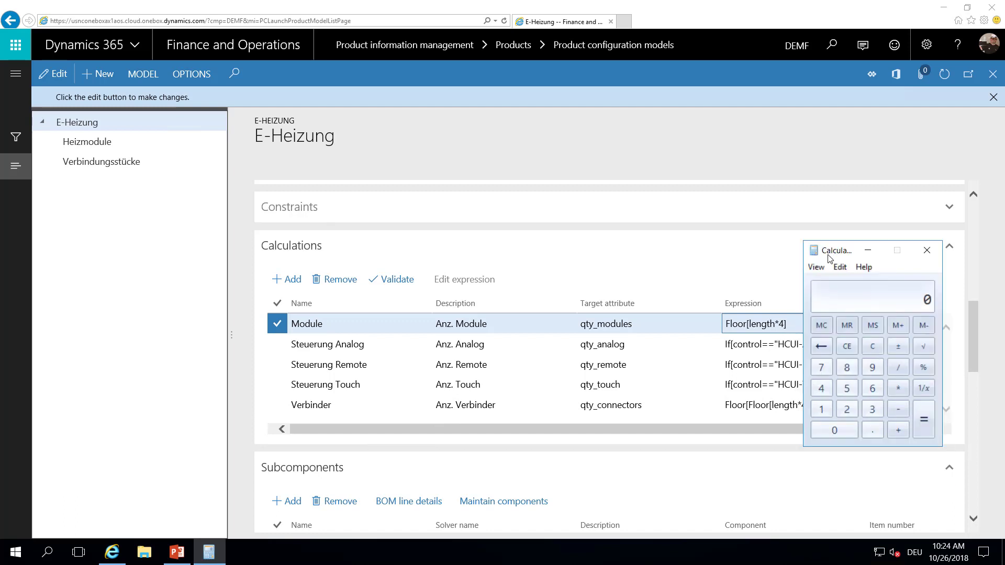
text(.5 * 4)
key(Return)
key(Return)
text(.2*4)
key(Return)
click(926, 250)
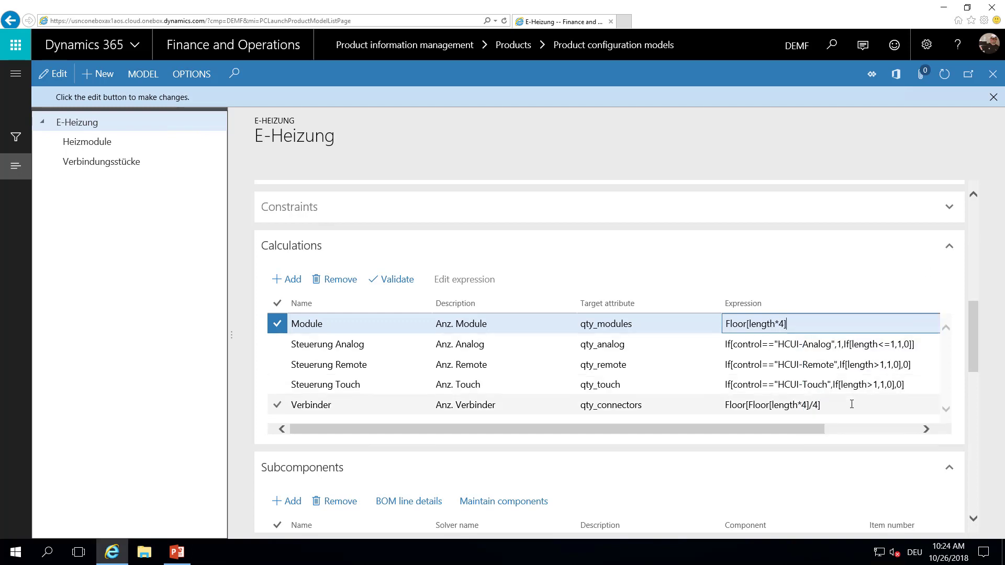
Review the Verbinder calculation, then select the Heizmodule subcomponent alongside Verbindungsstücke.
drag(848, 406, 682, 409)
click(367, 407)
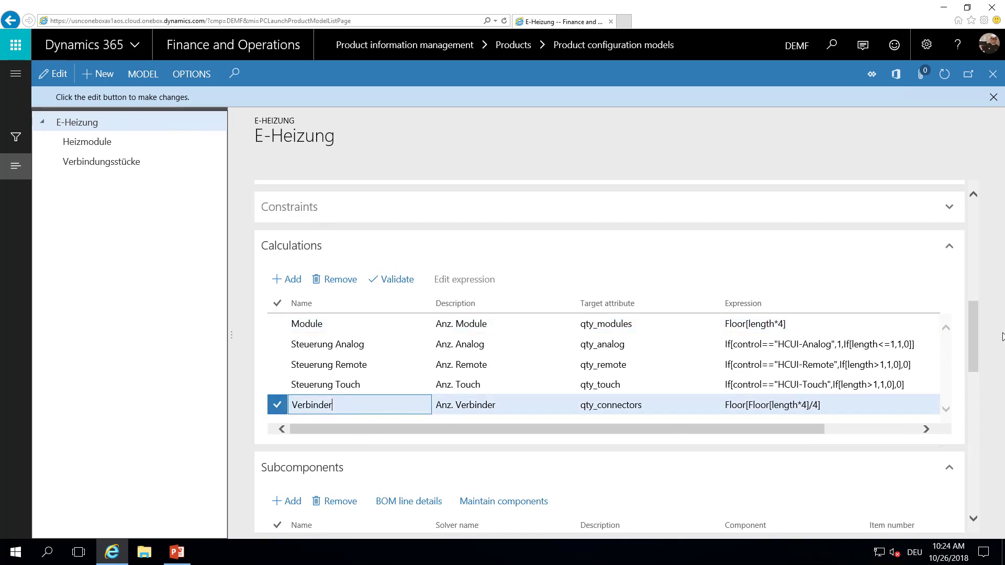
drag(975, 349, 975, 403)
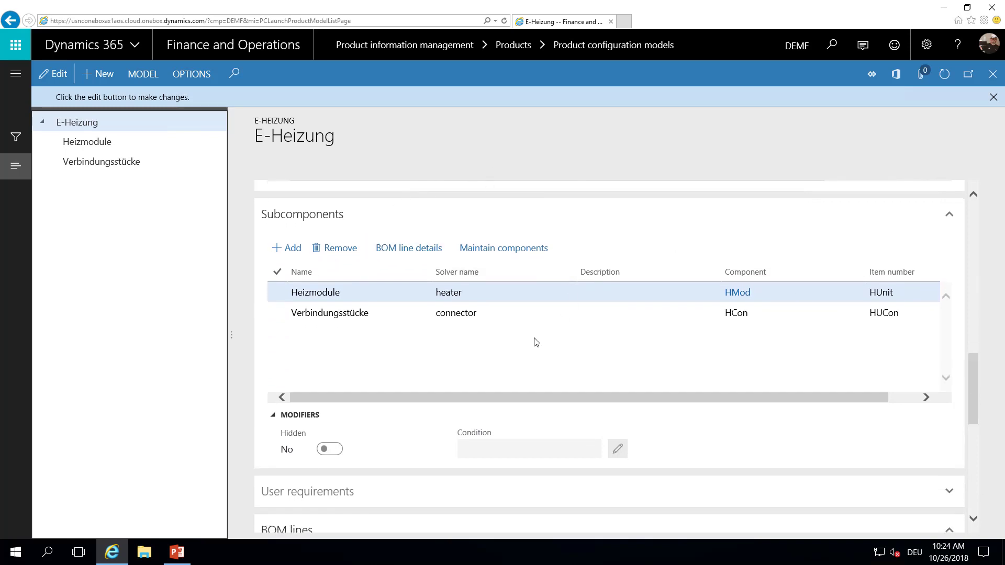
click(377, 296)
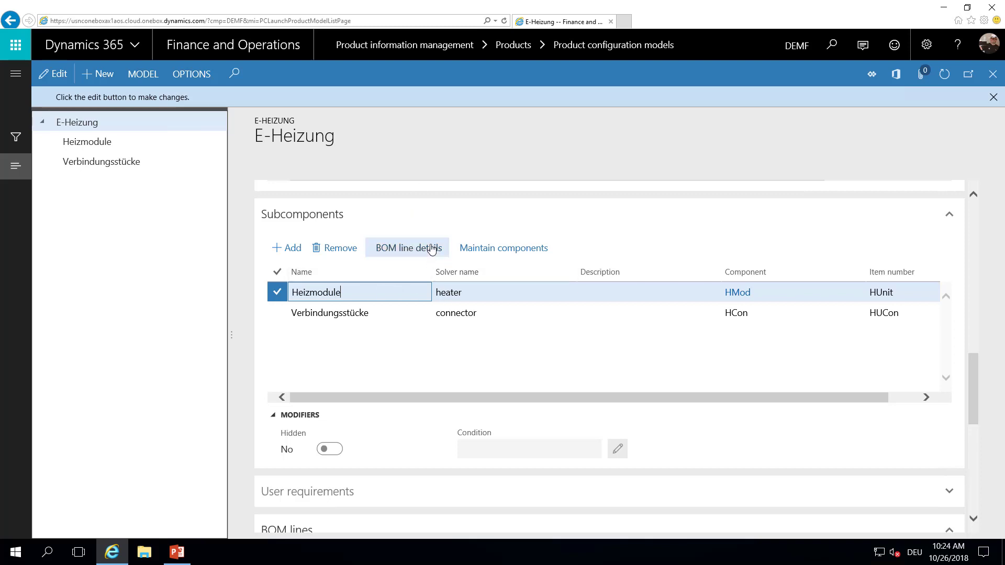
click(411, 248)
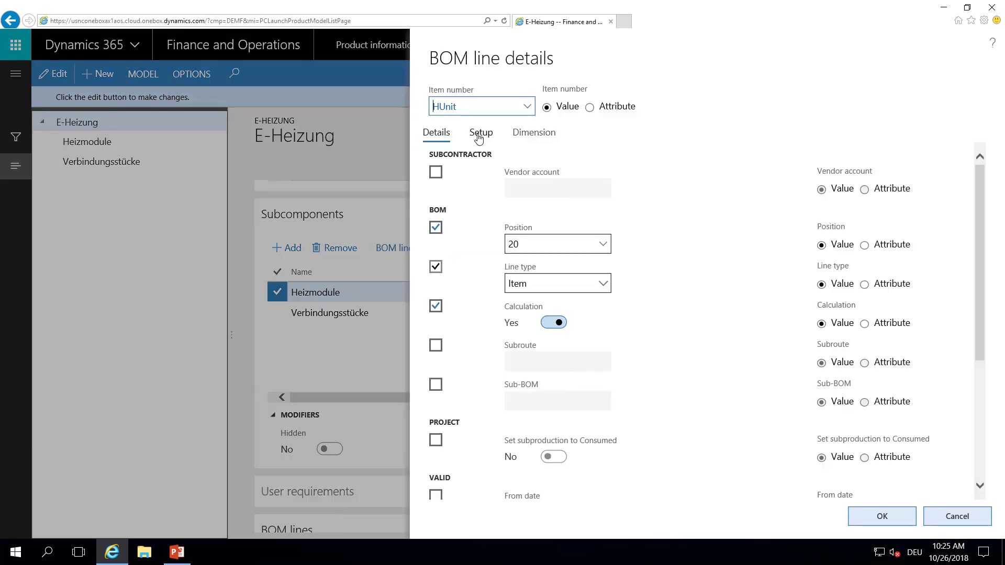
click(478, 138)
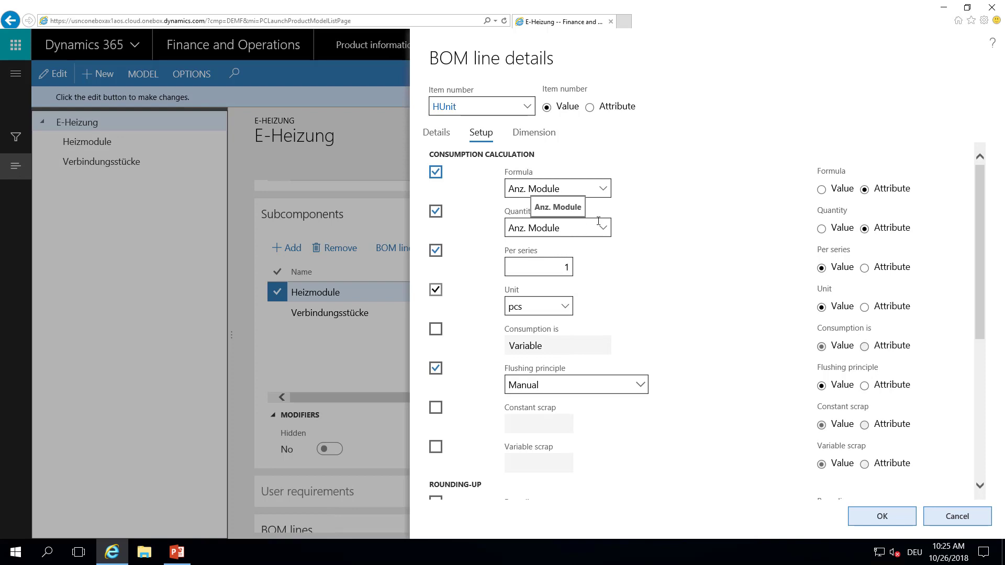
click(954, 516)
click(498, 313)
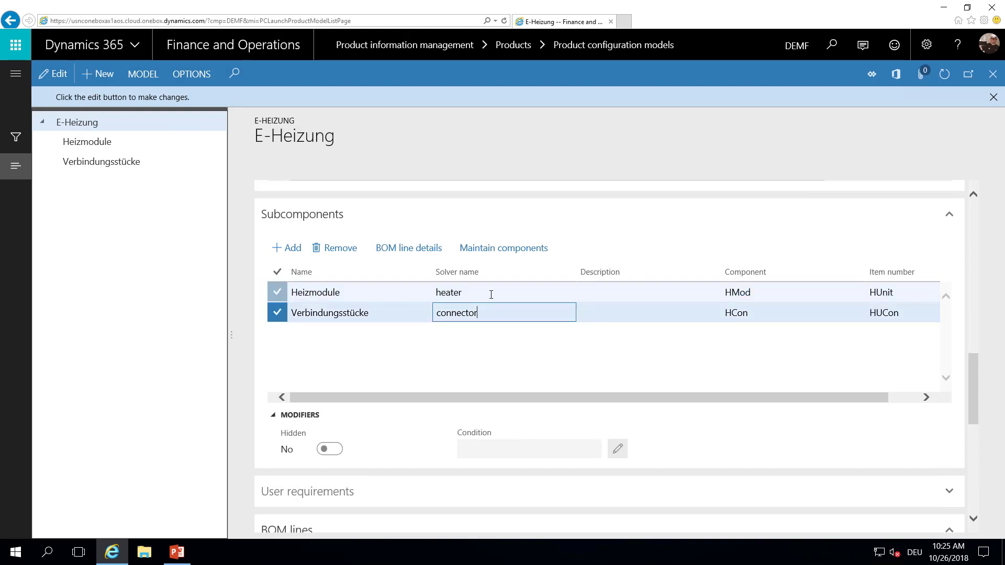
click(427, 251)
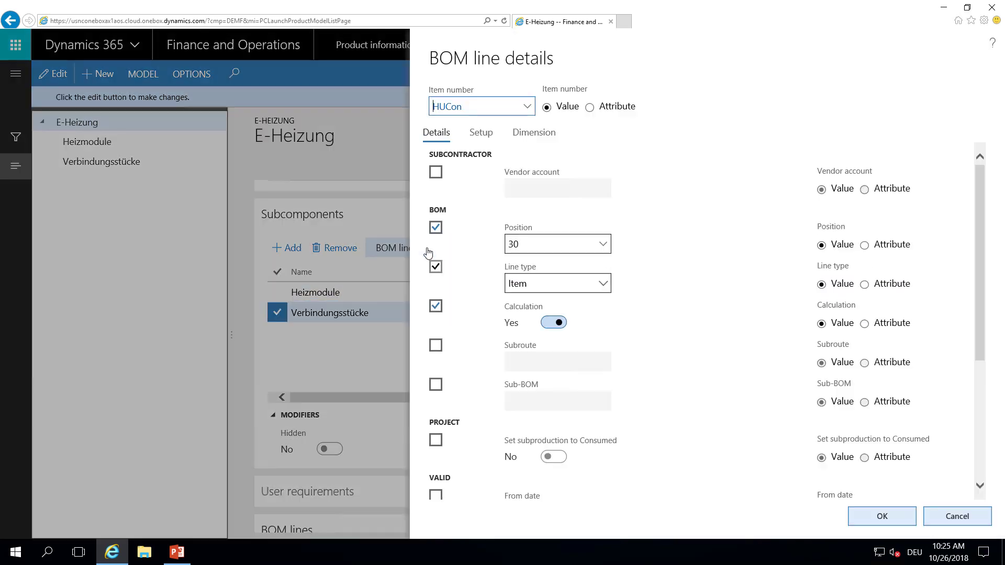
click(472, 134)
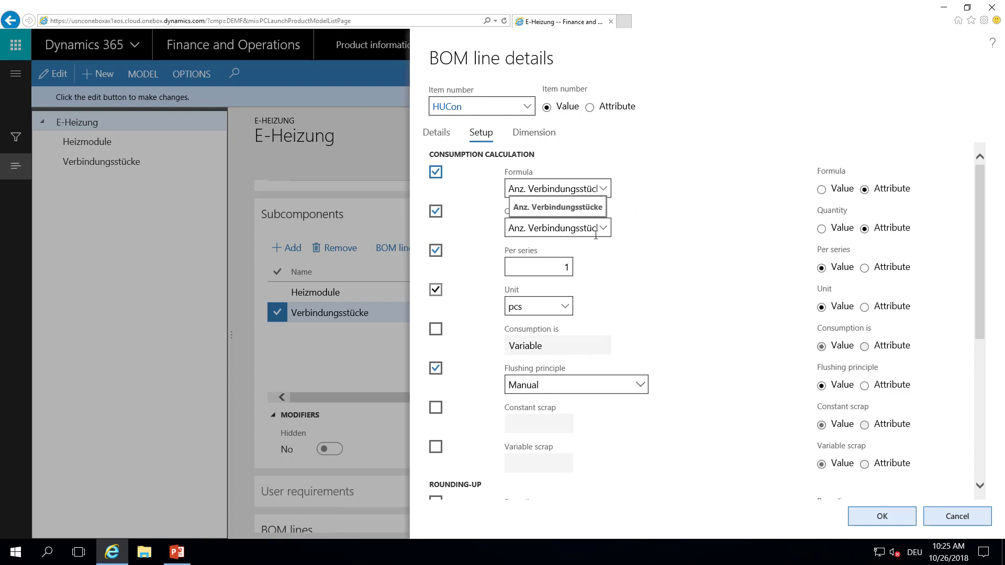
click(973, 523)
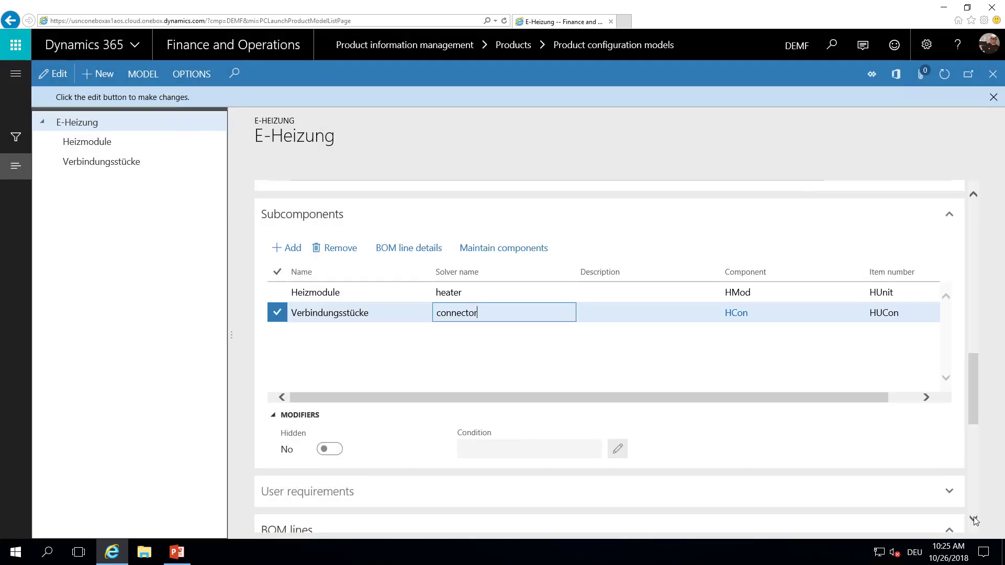
Select the Farbe attribute and list its attribute types filtered by 'Heat'.
mouse_move(974, 413)
mouse_down()
mouse_move(973, 259)
mouse_move(975, 284)
mouse_up()
click(523, 362)
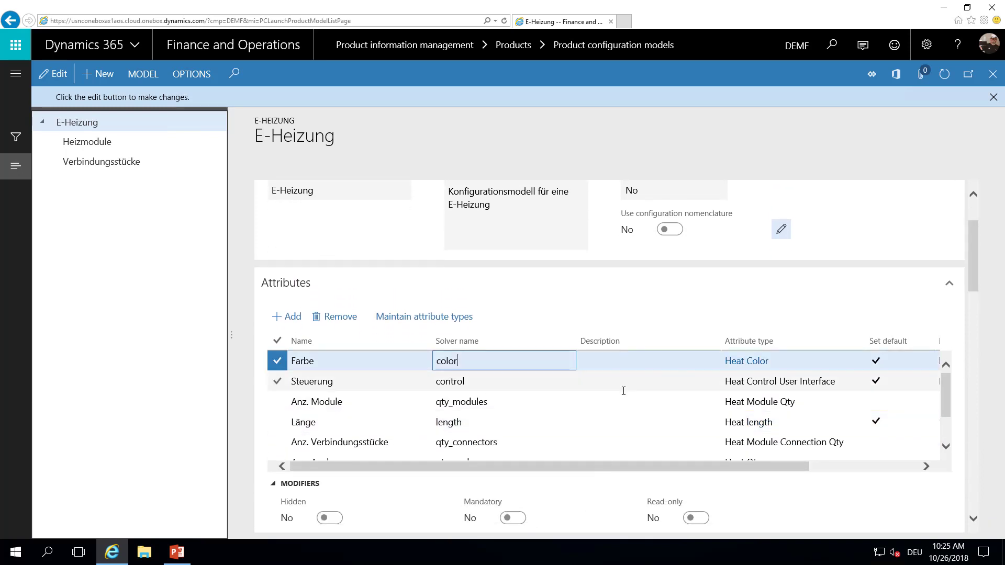
click(424, 317)
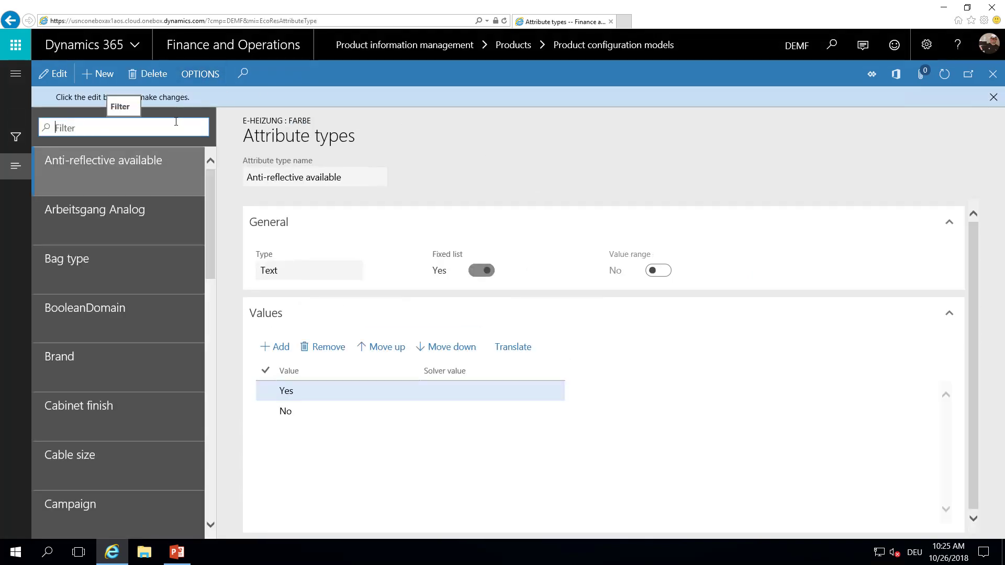
text(Heat)
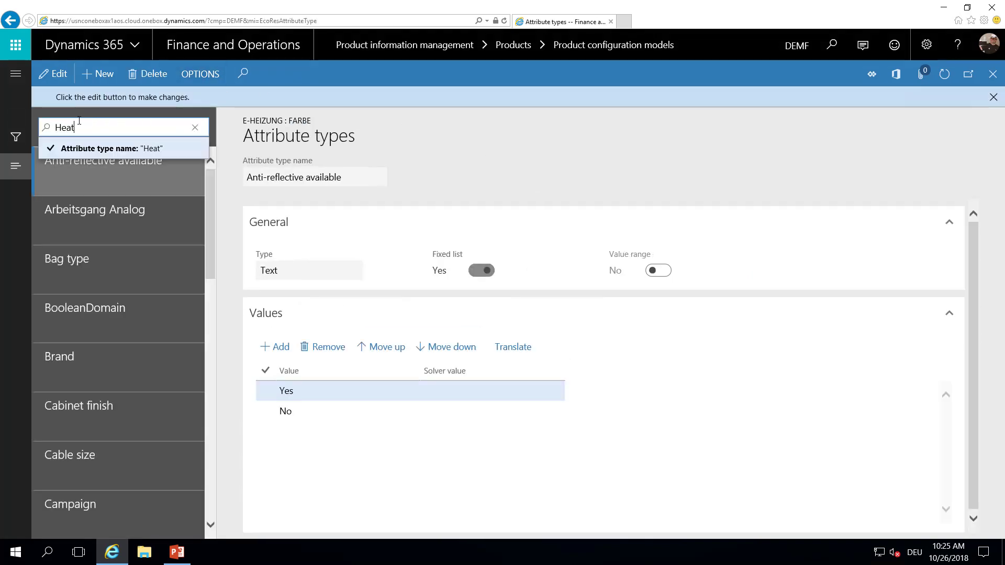
click(47, 129)
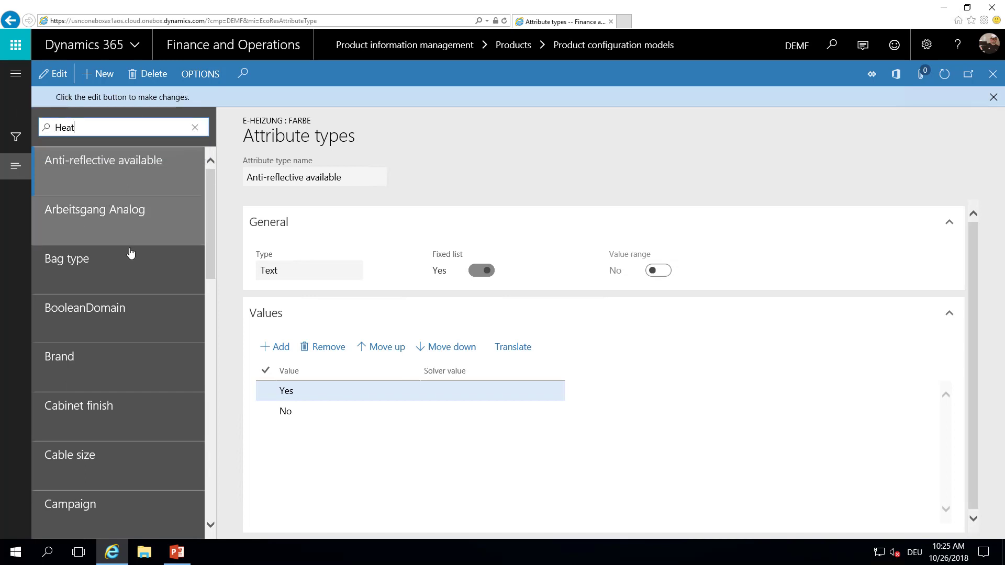
click(45, 128)
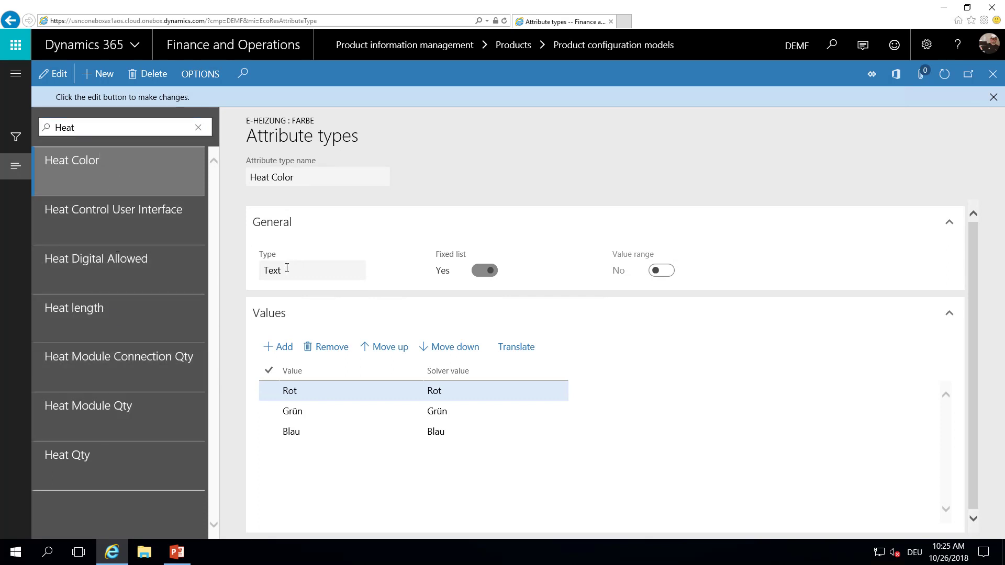
Review Heat Color's values Rot, Grün and Blau, dismissing the change message.
click(340, 394)
click(321, 410)
click(320, 431)
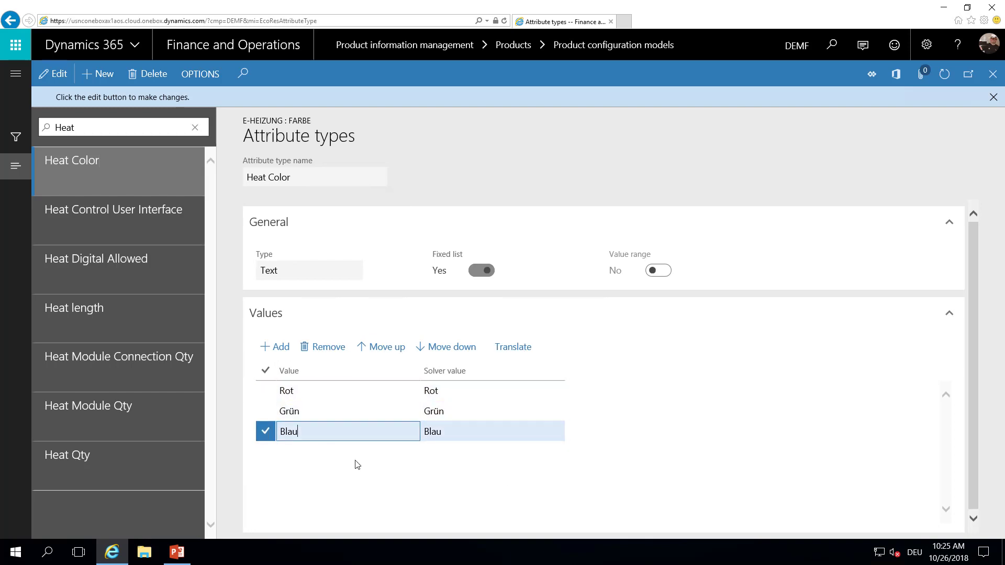
click(993, 97)
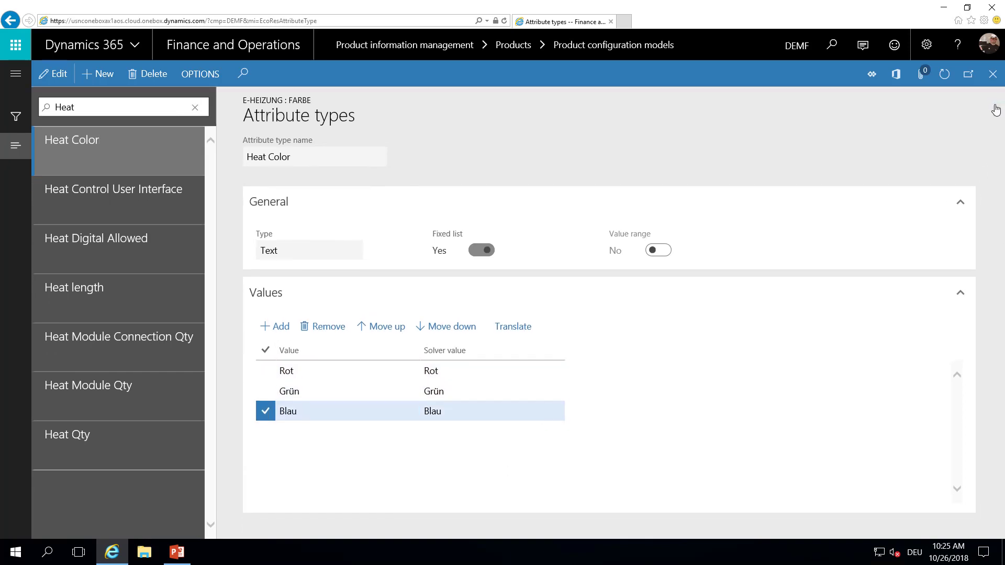
Return to E-Heizung's BOM lines and select the Farbe Blau, Grün and Rot lines.
click(993, 76)
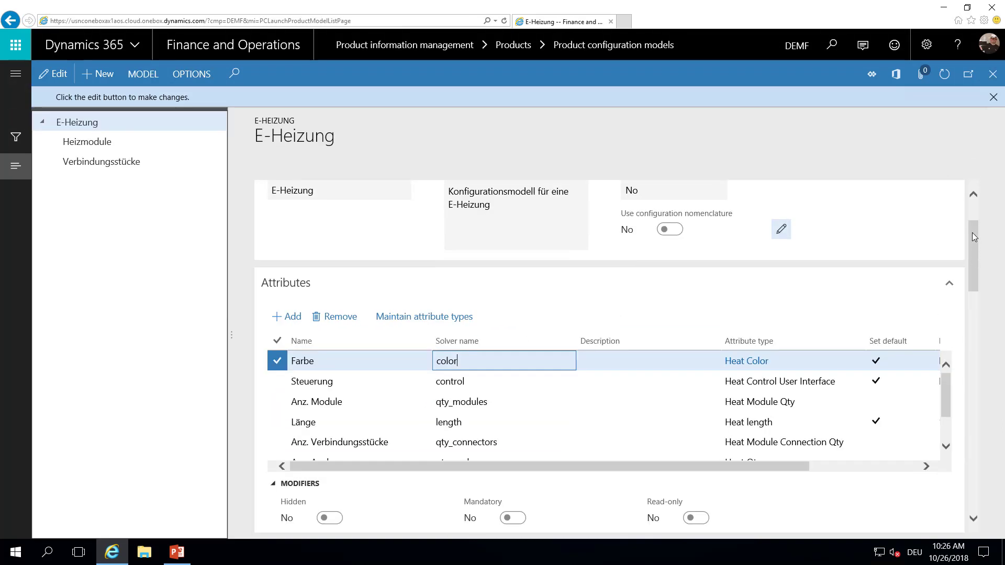
scroll(979, 266, down, 2)
drag(979, 266, 985, 419)
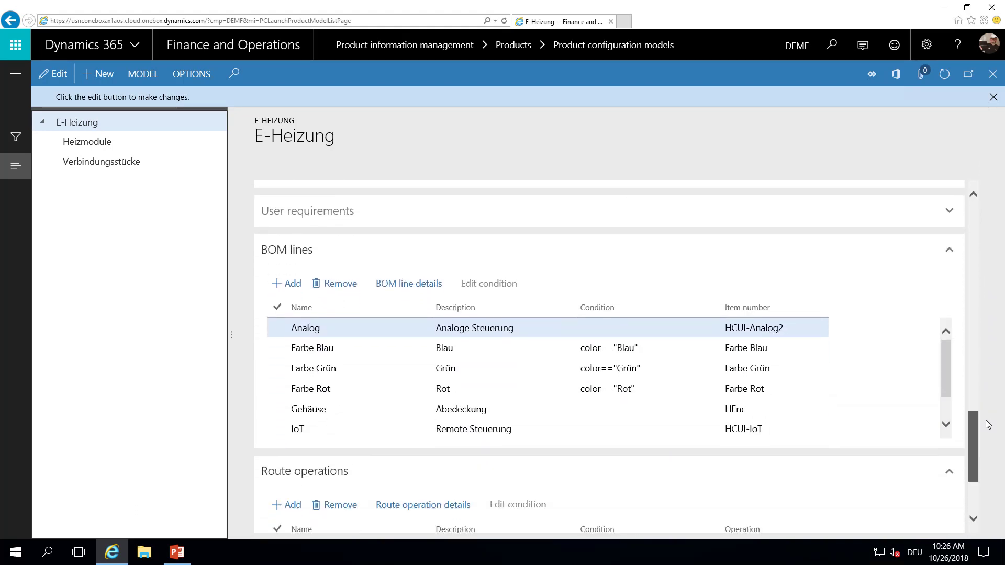
click(363, 349)
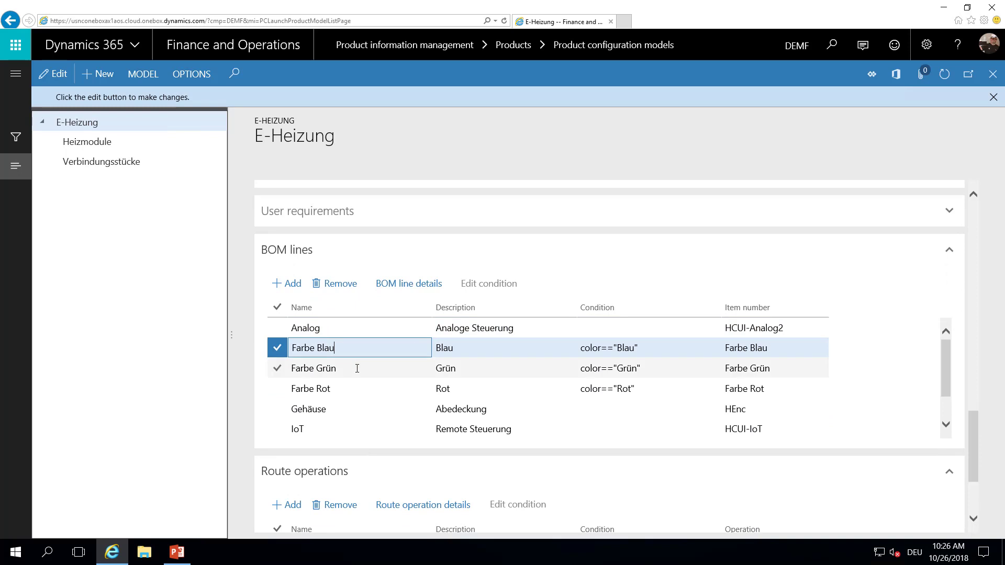
click(357, 368)
click(345, 391)
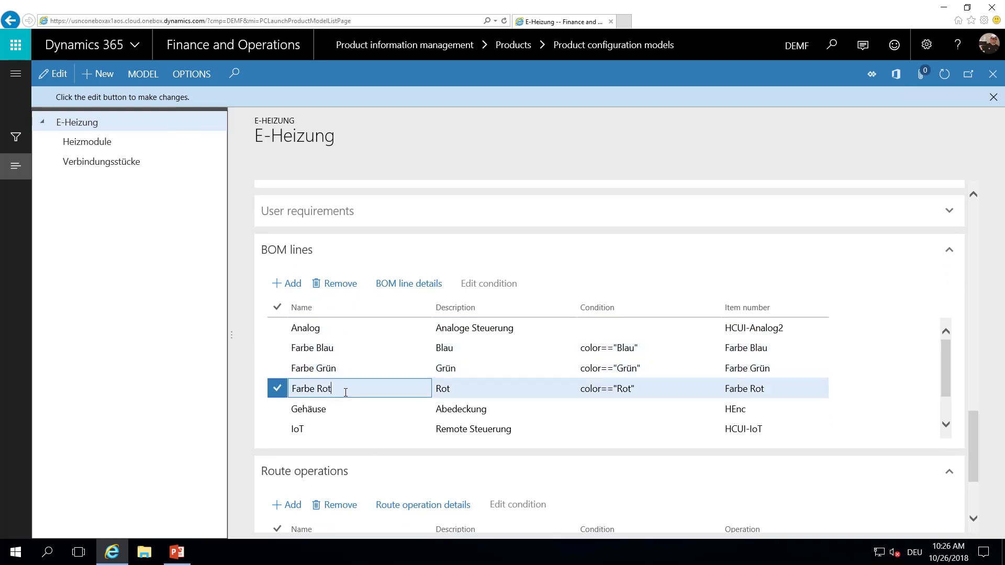
Inspect the Farbe conditions color=="Blau", color=="Grün" and color=="Rot".
click(663, 345)
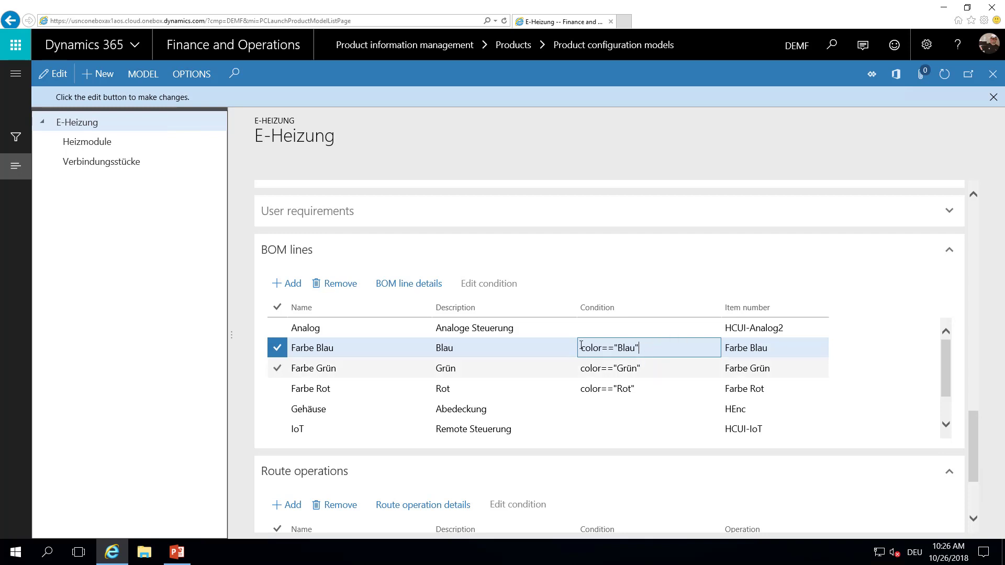
click(347, 373)
click(648, 370)
click(370, 387)
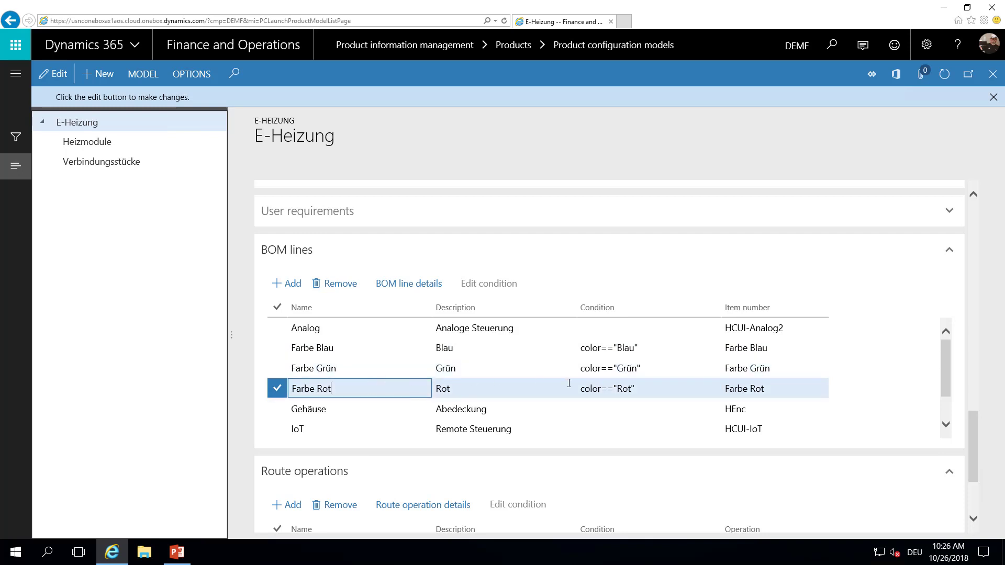
click(657, 387)
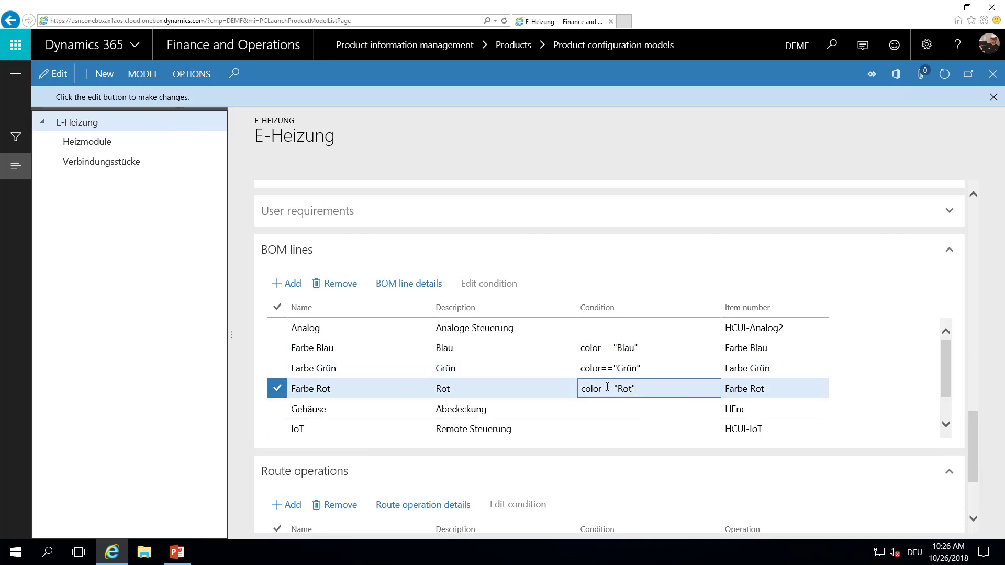
click(407, 286)
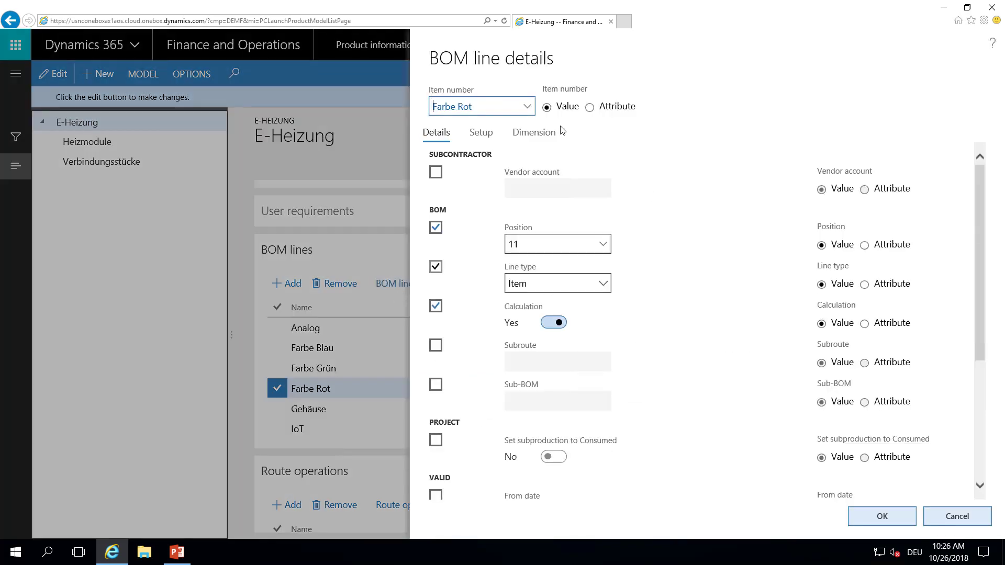
click(480, 134)
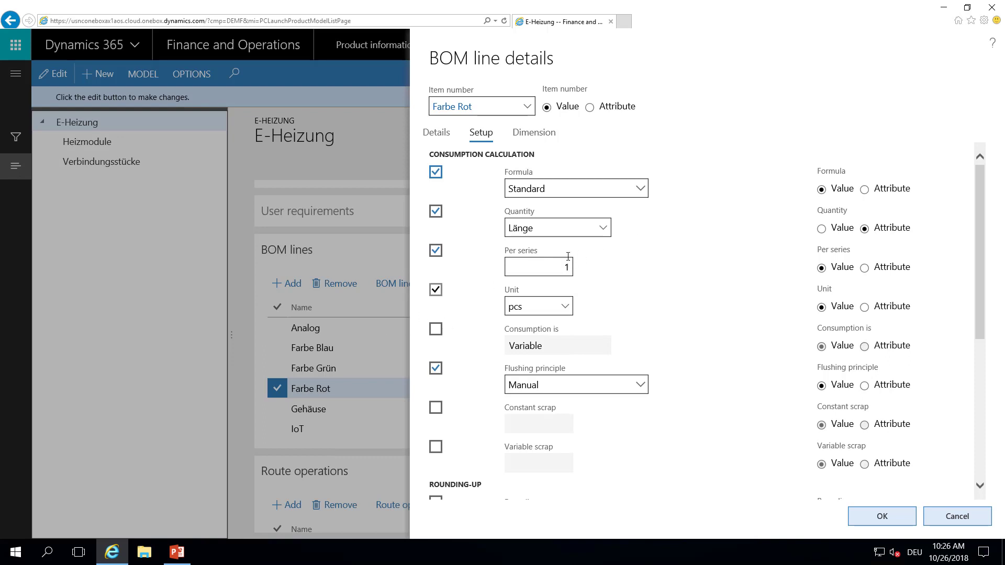
click(547, 224)
click(948, 518)
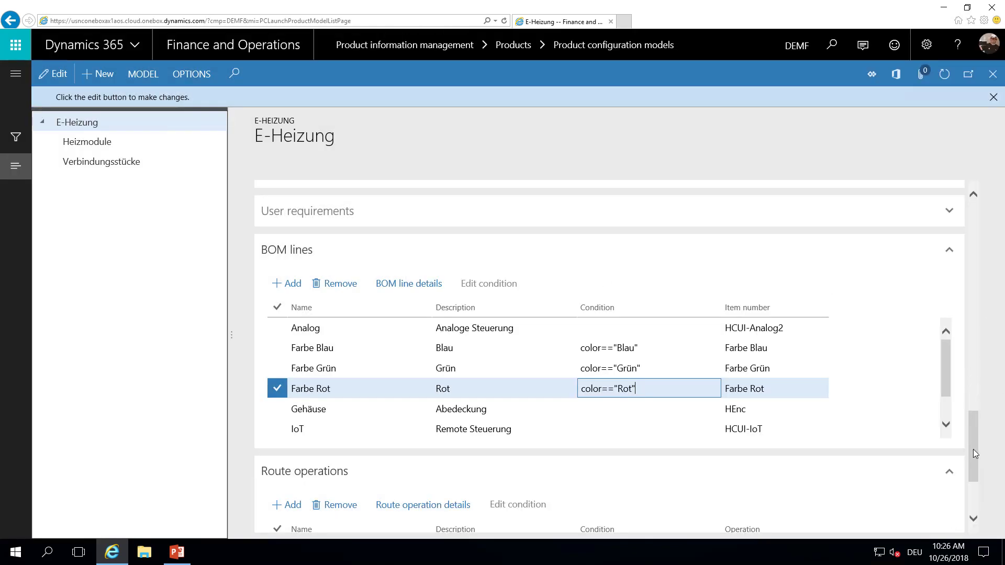
Select the Steuerung attribute and filter its attribute types by 'Heat'.
drag(972, 453, 968, 266)
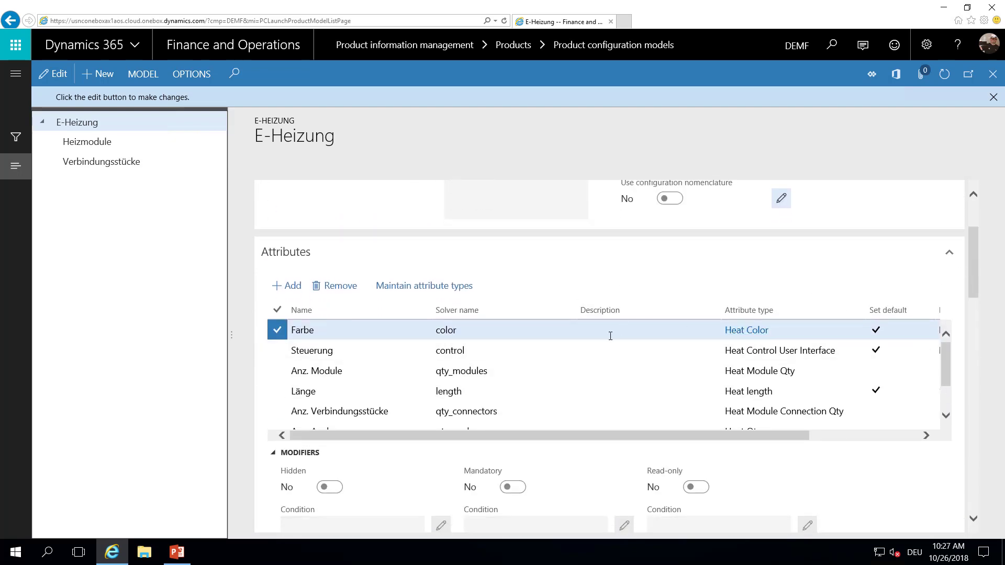
click(600, 348)
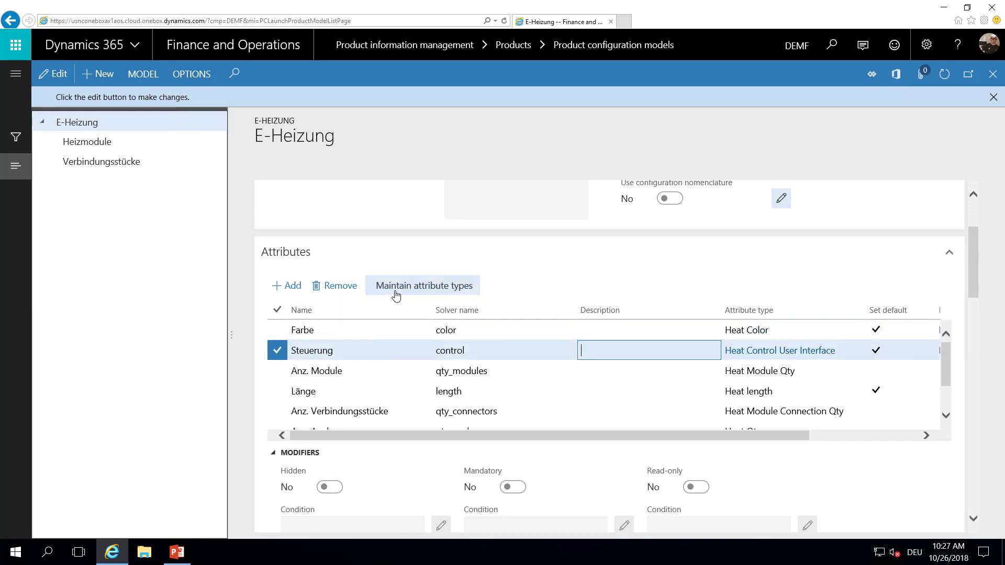
click(396, 296)
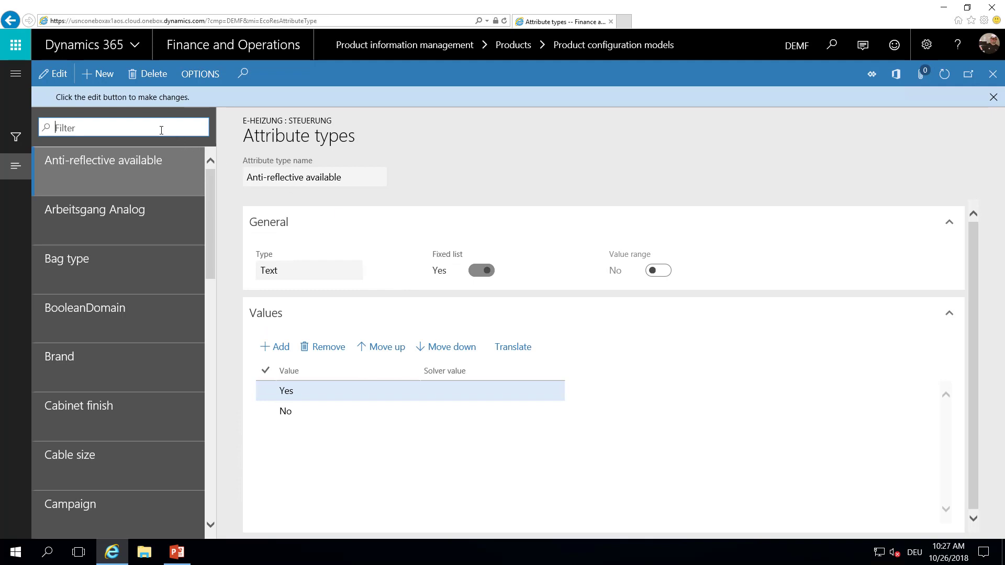
text(Heat)
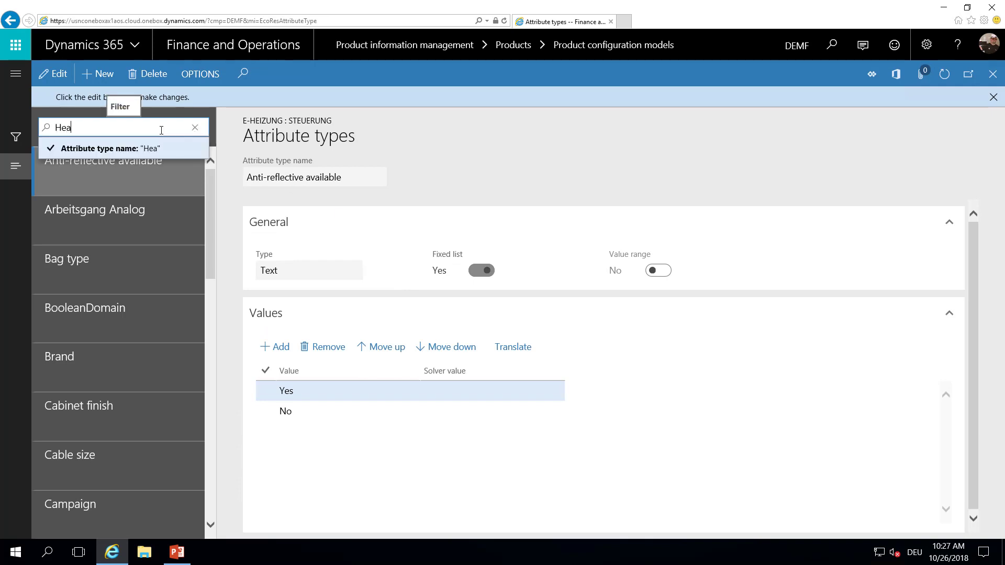
click(45, 130)
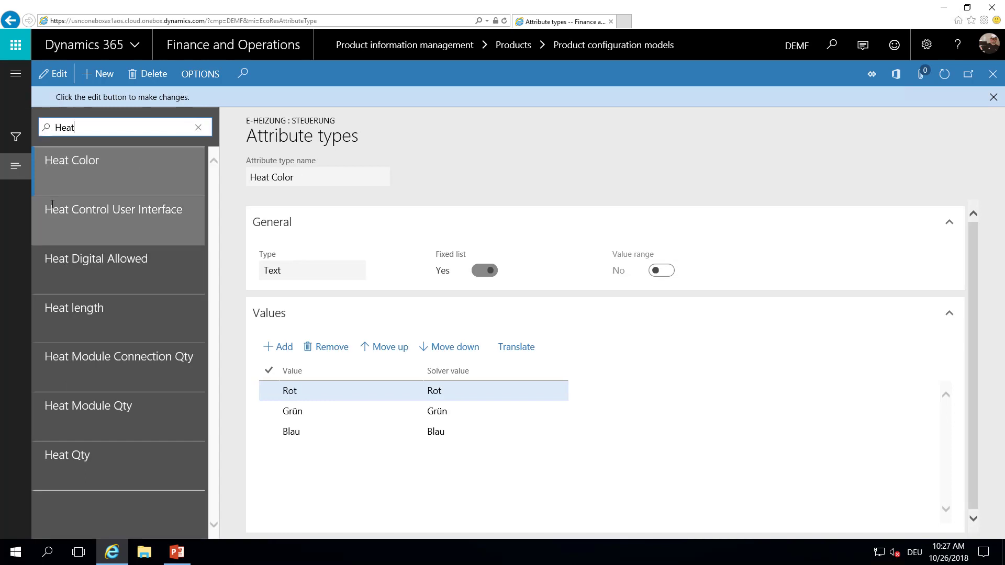
View Heat Control User Interface values HCUI-Analog, HCUI-Touch and HCUI-Remote, then close the page.
click(52, 205)
click(526, 392)
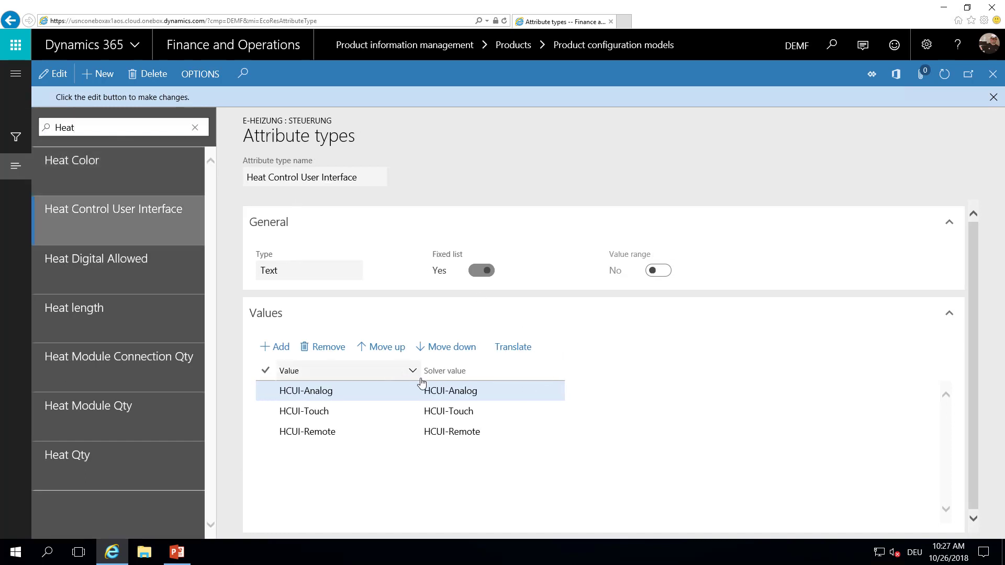
click(498, 411)
click(498, 433)
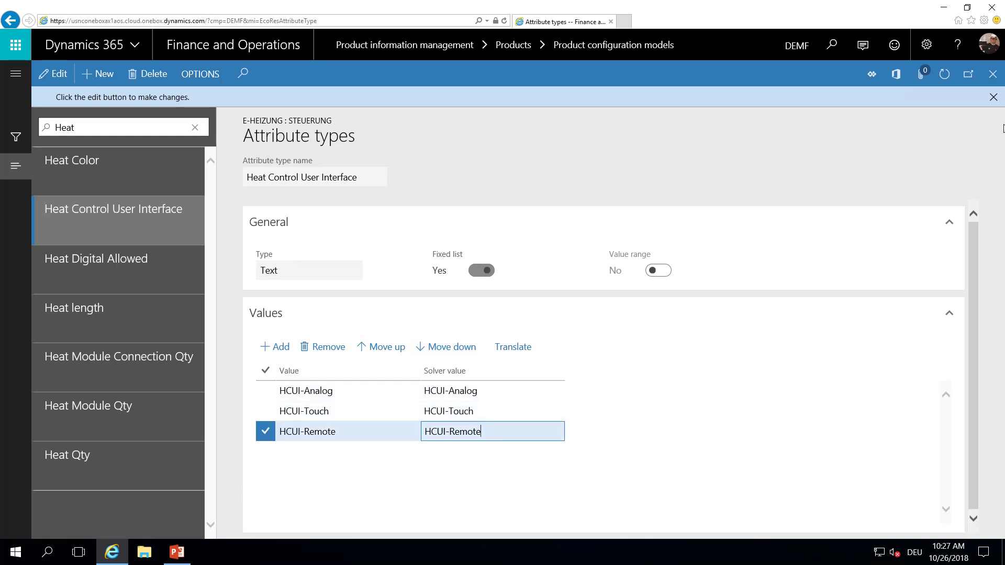
click(993, 96)
click(992, 74)
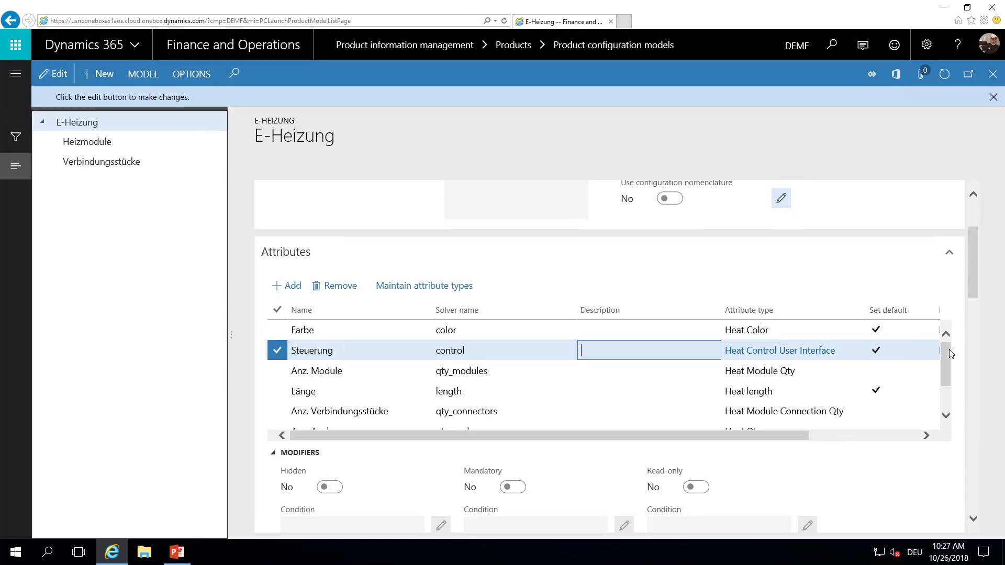
drag(949, 349, 951, 393)
click(516, 380)
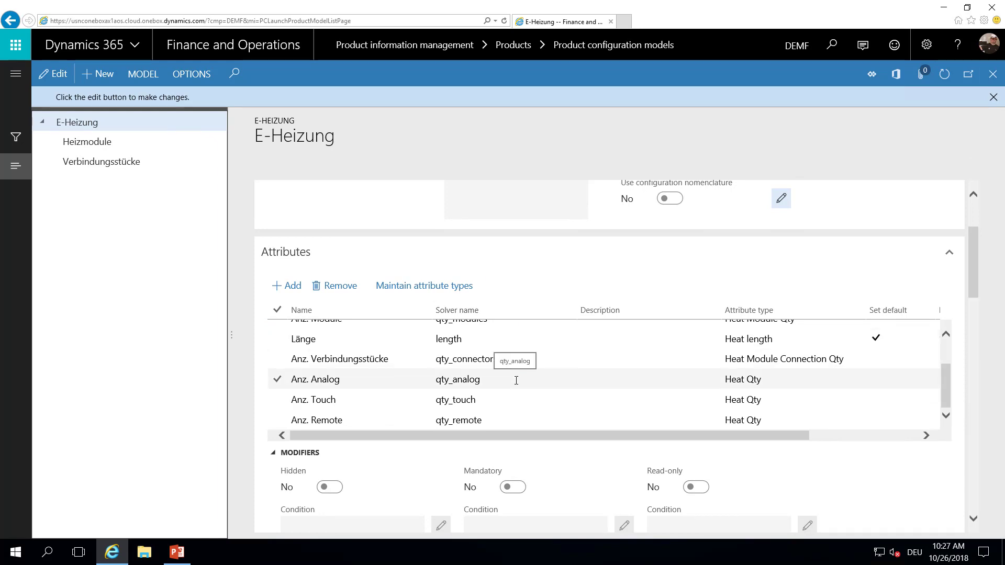
click(489, 403)
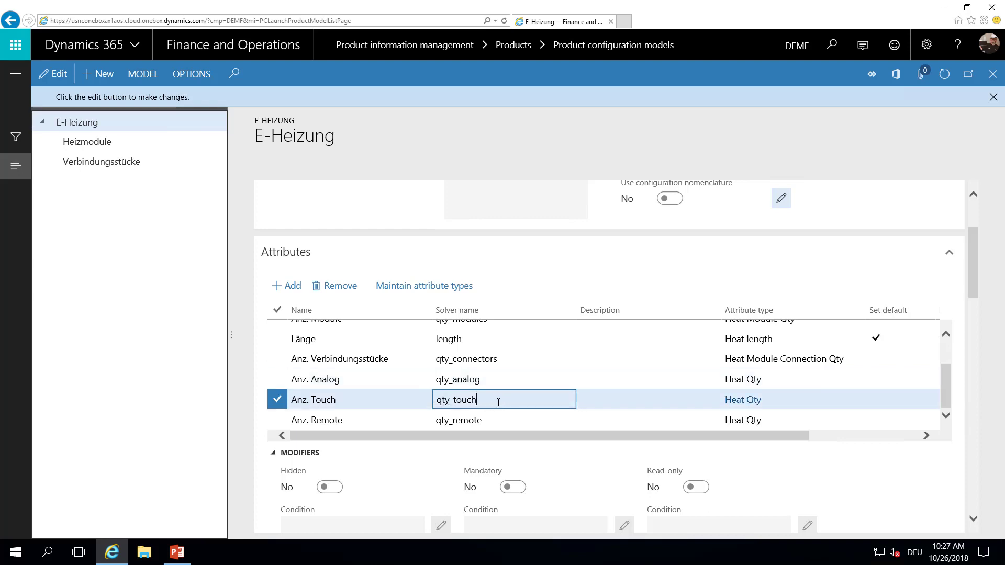
click(519, 422)
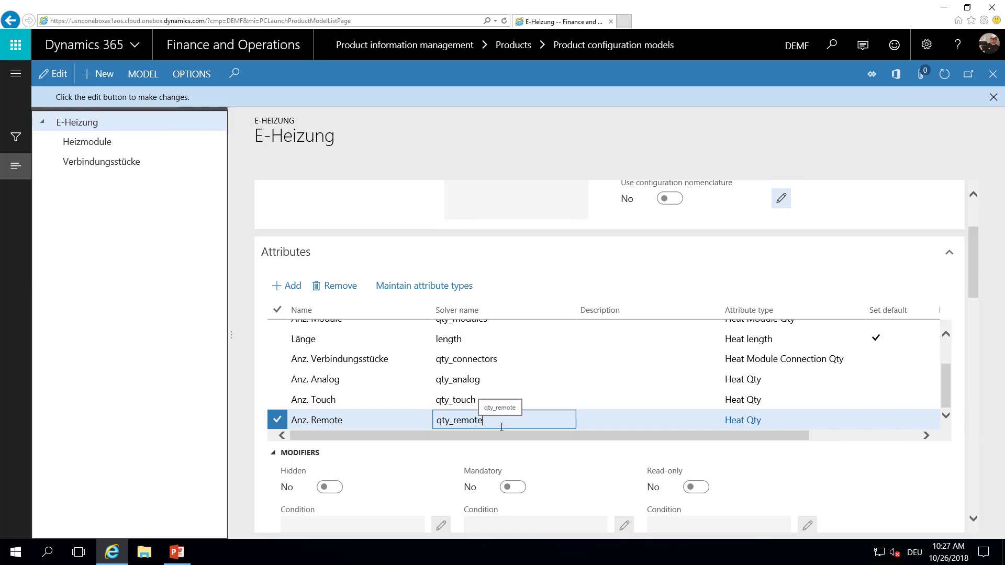
drag(972, 254, 972, 318)
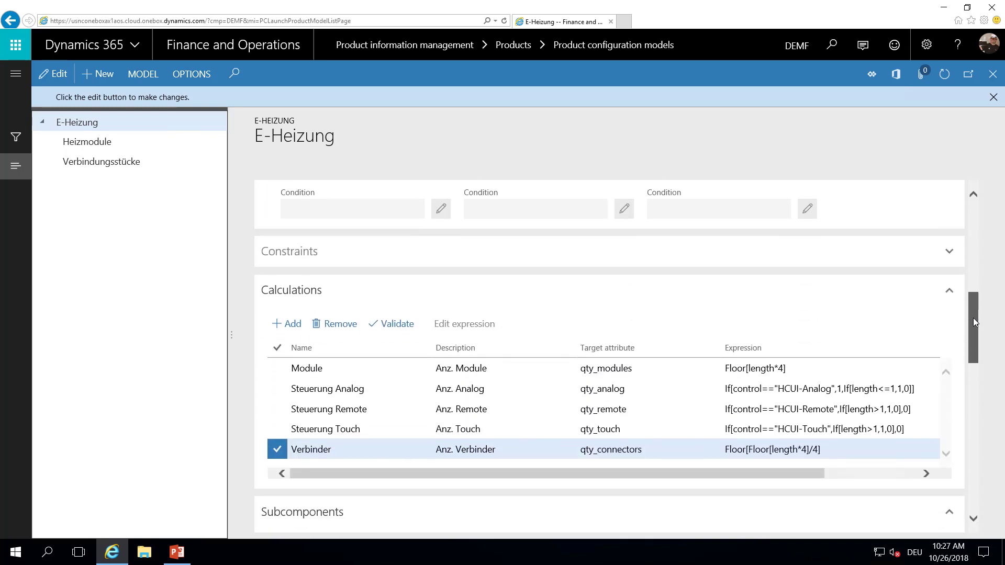
Examine the Steuerung Analog expression's control=="HCUI-Analog" condition and nested length check.
click(394, 398)
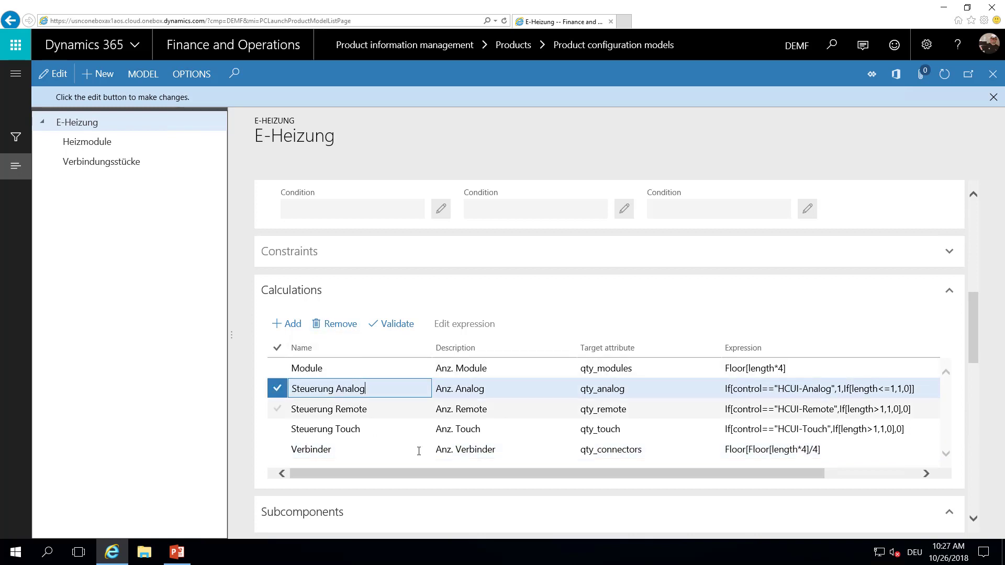
drag(738, 474, 813, 477)
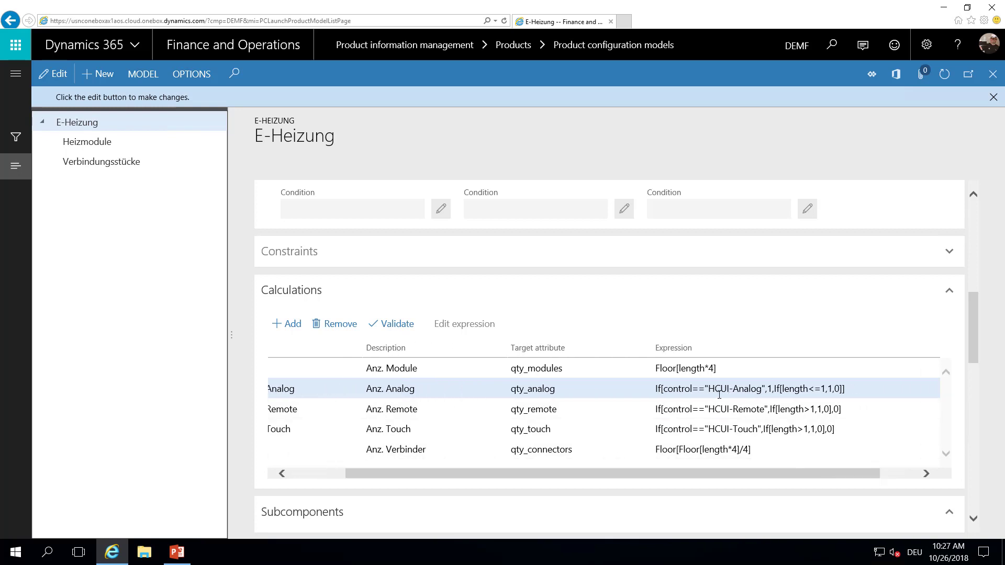
click(668, 388)
drag(664, 388, 757, 388)
click(772, 388)
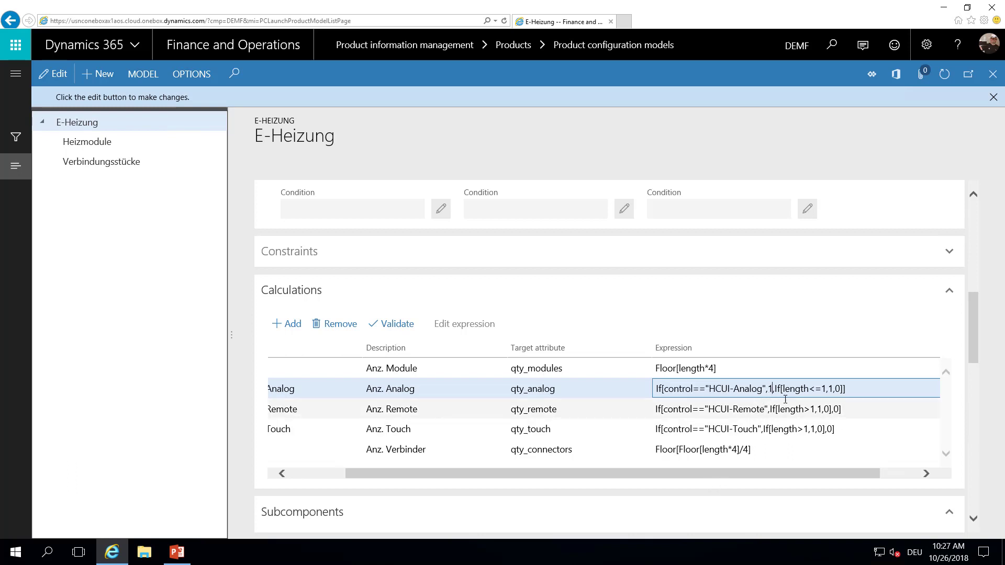
drag(775, 389, 848, 388)
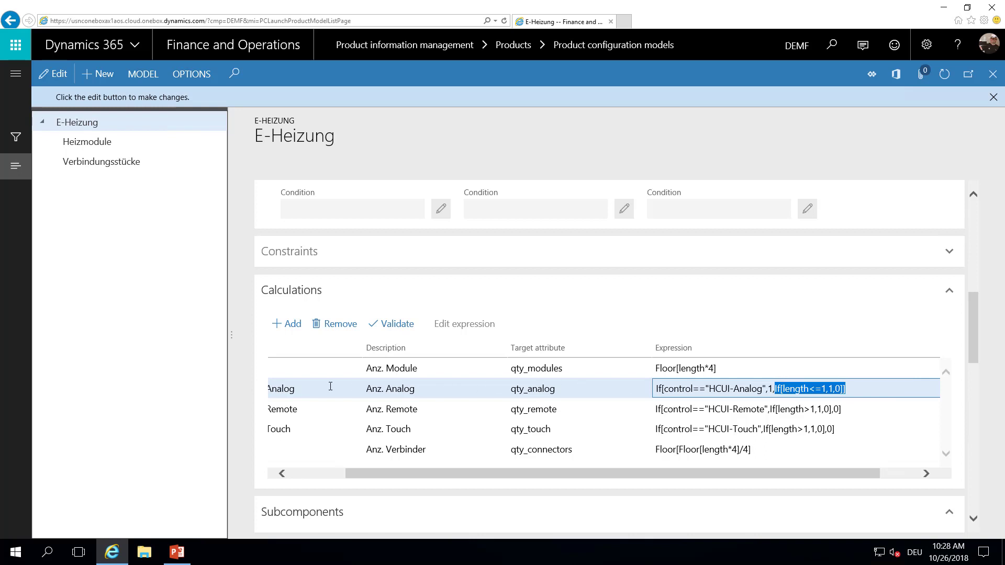
drag(779, 476, 511, 473)
Examine the Steuerung Touch calculation's length condition.
click(381, 429)
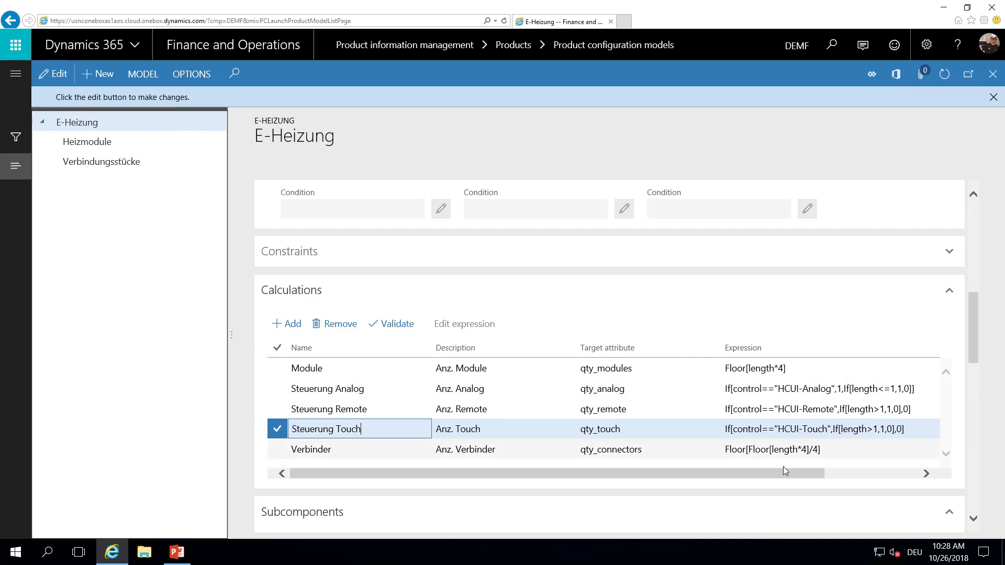
drag(784, 472, 833, 476)
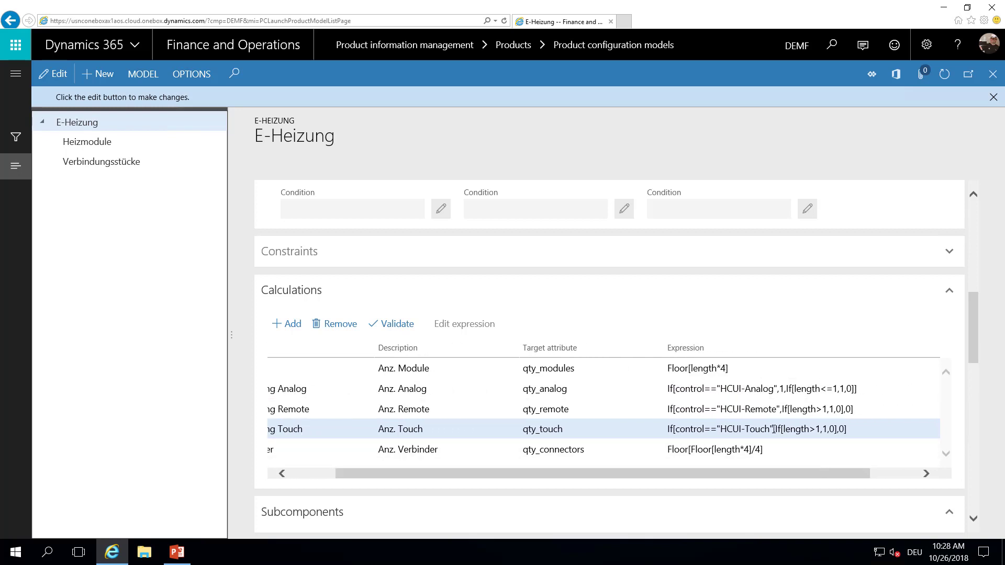
click(820, 428)
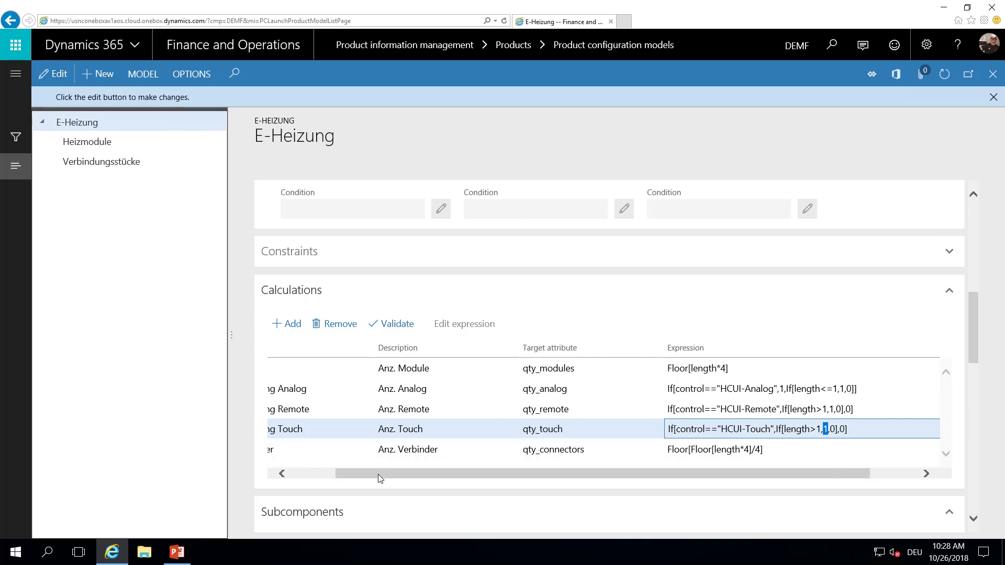
drag(380, 478, 304, 471)
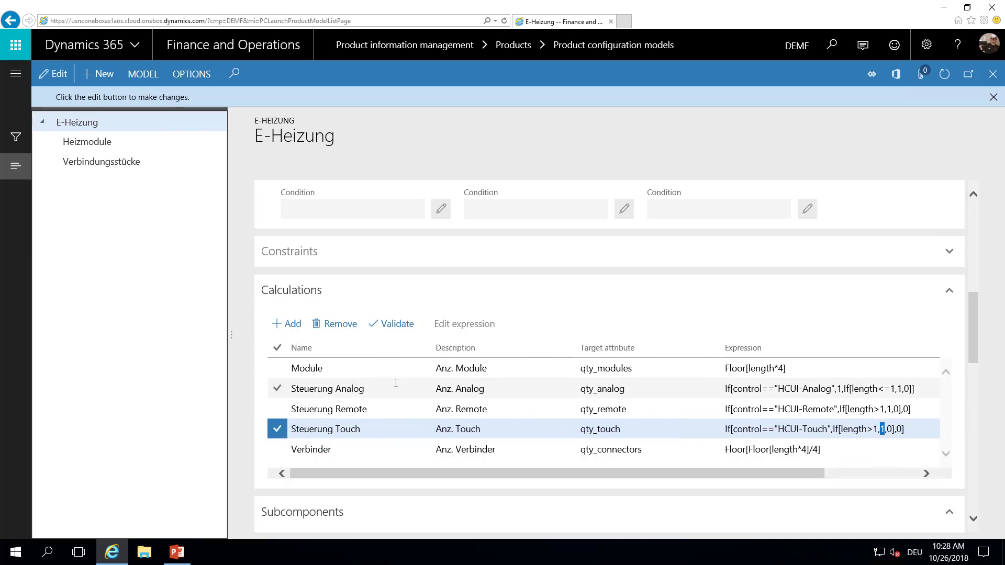
click(153, 74)
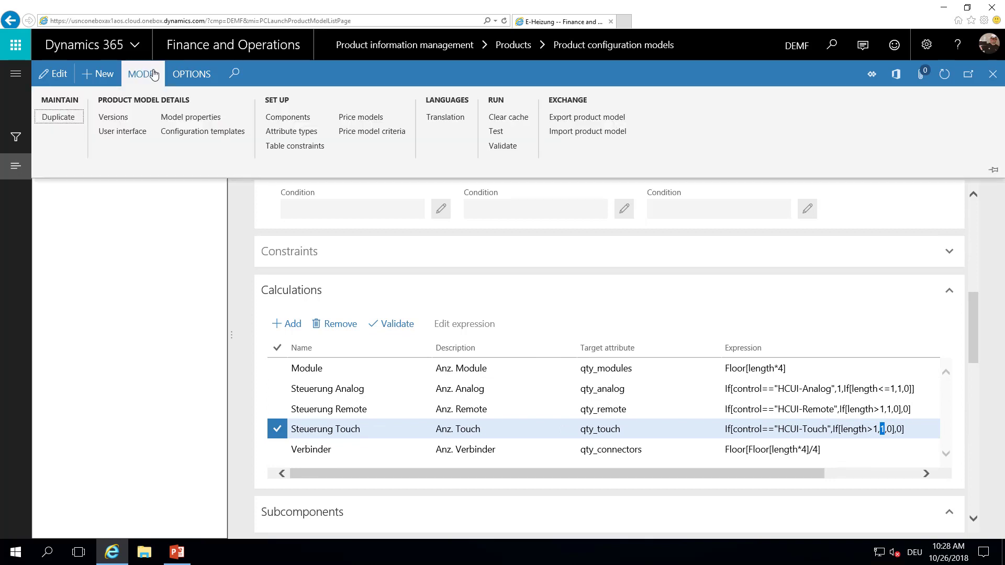
Test E-Heizung with Farbe Grün and Steuerung HCUI-Touch, then edit the Länge value.
click(504, 135)
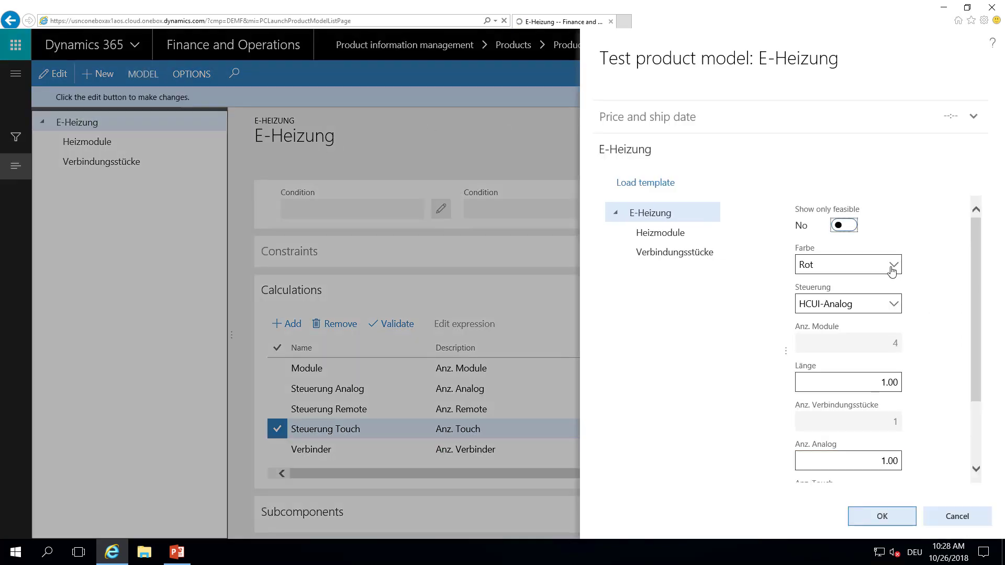
click(893, 265)
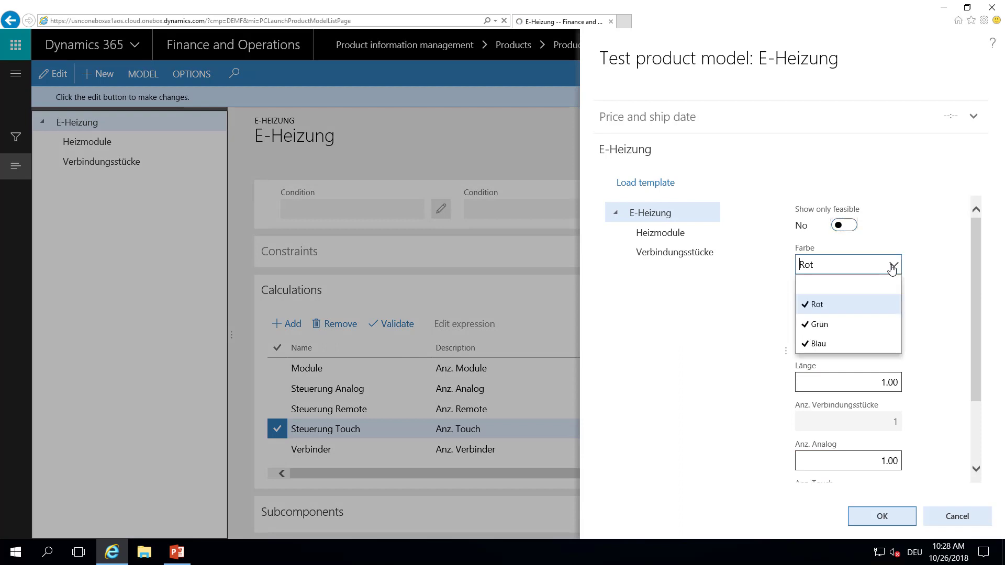
click(855, 326)
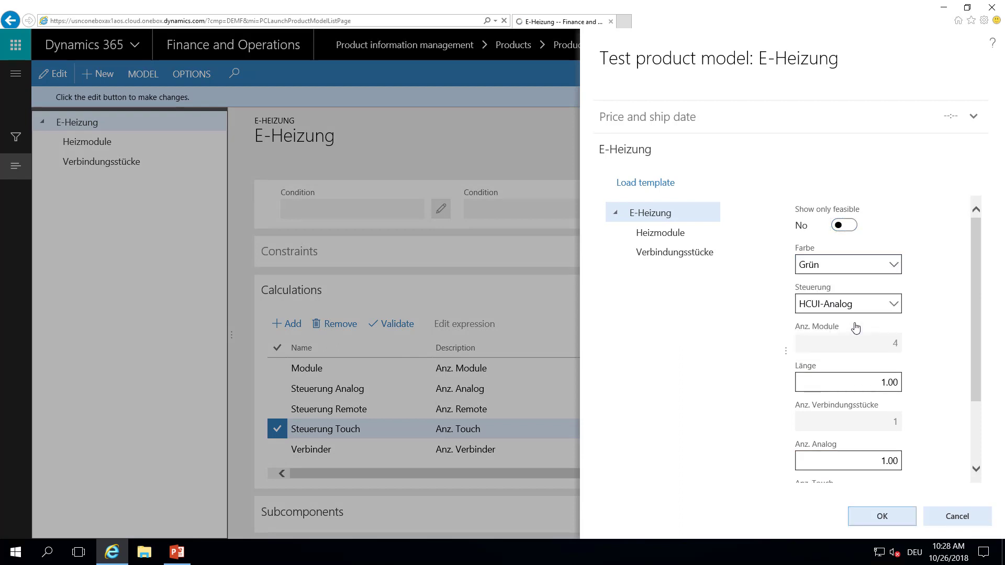
click(894, 306)
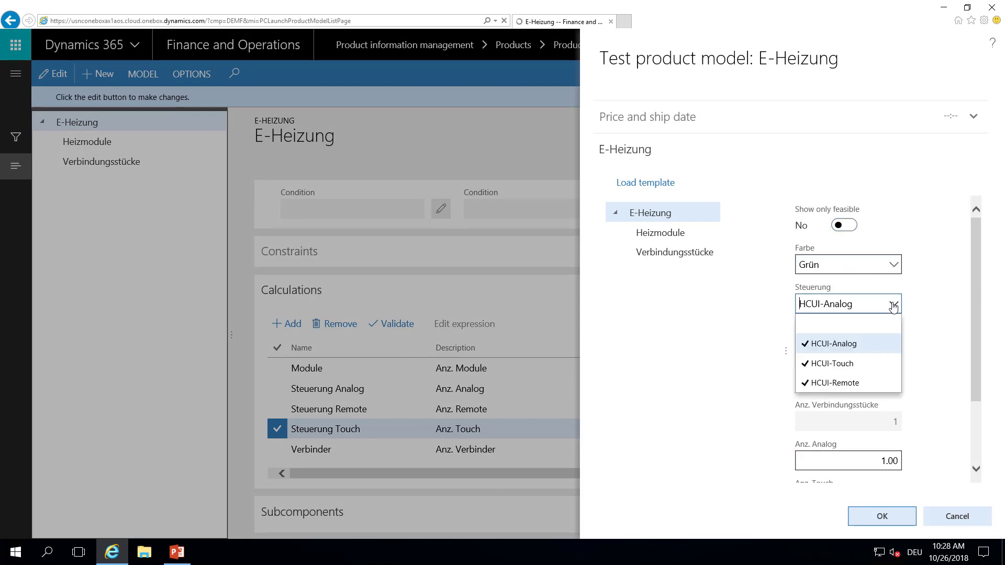
click(869, 370)
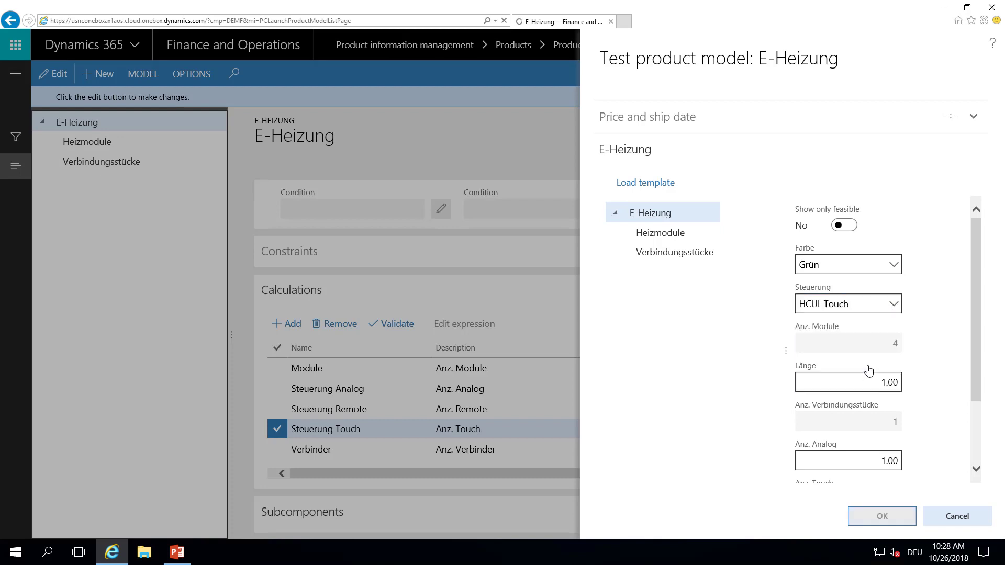
scroll(981, 335, down, 3)
click(861, 295)
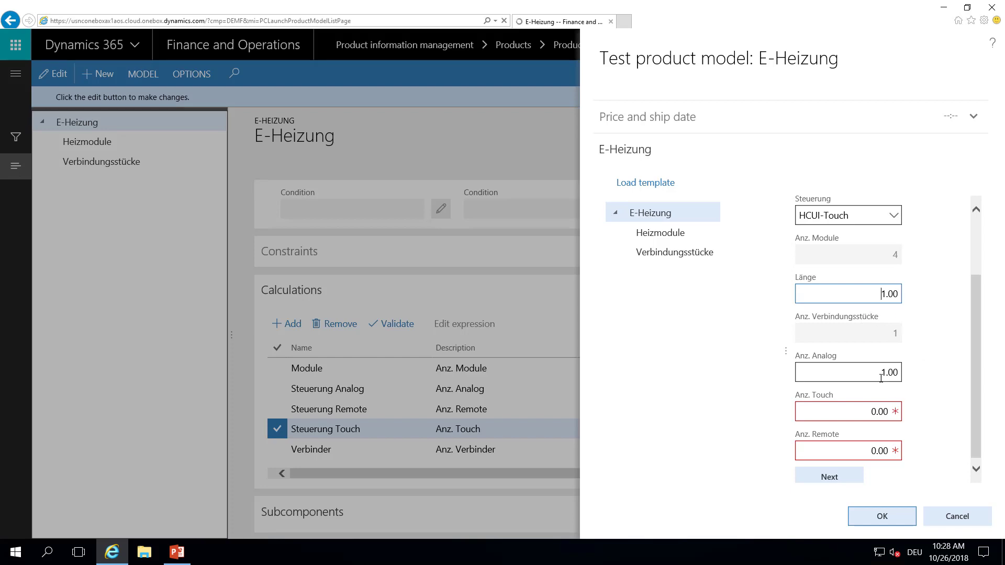
Test the E-Heizung model with Länge 2 and check the recalculated Anz. Touch quantity.
double_click(891, 295)
text(2)
key(Tab)
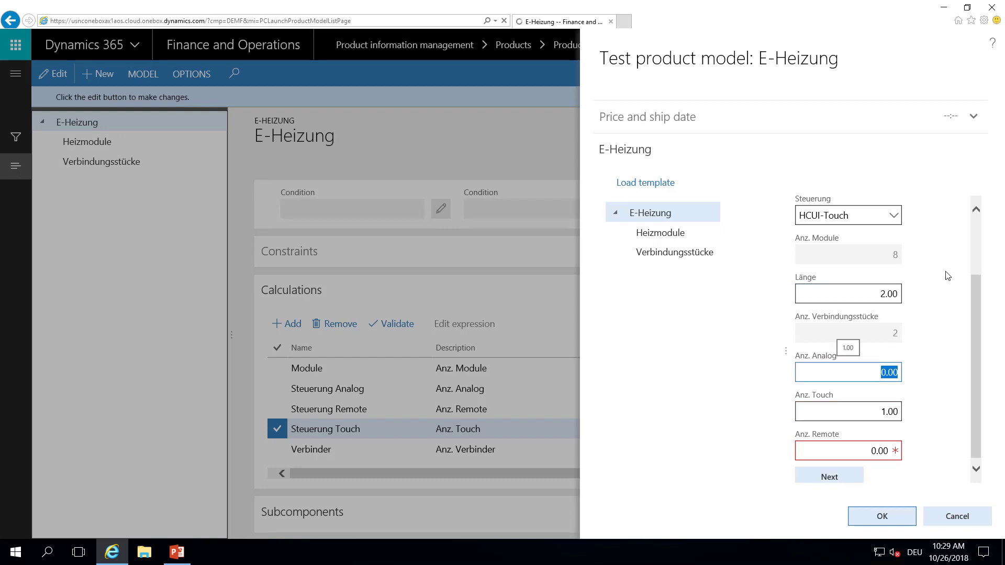
click(871, 413)
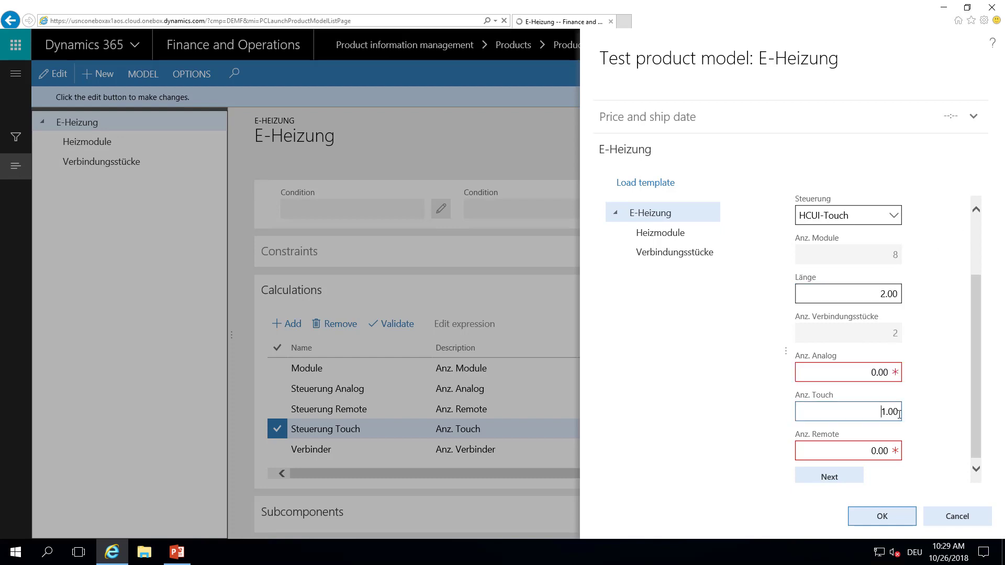
drag(975, 401, 974, 379)
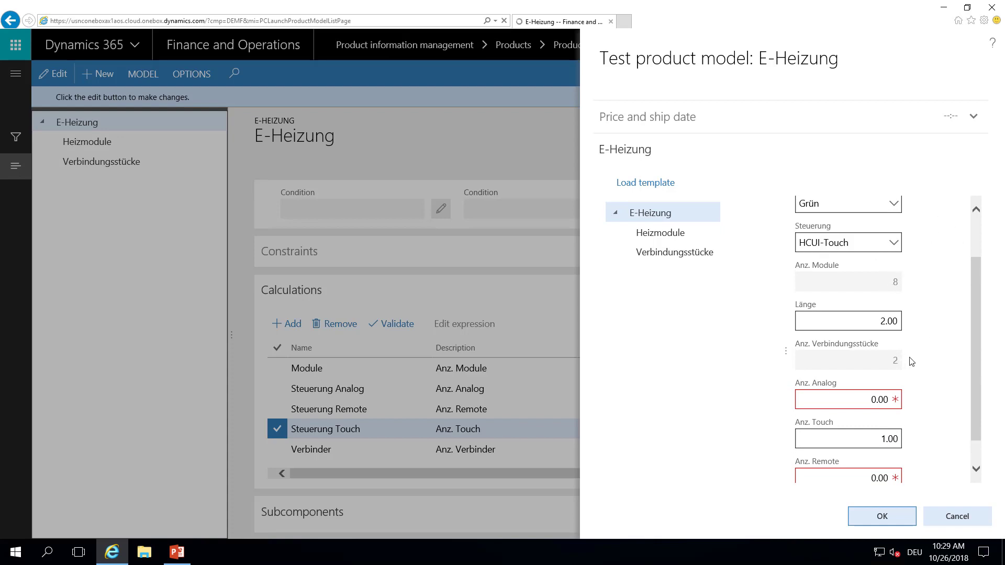
Change the heater length to 1.5 and let the quantities recalculate.
click(884, 323)
text(1,5)
key(Tab)
click(887, 323)
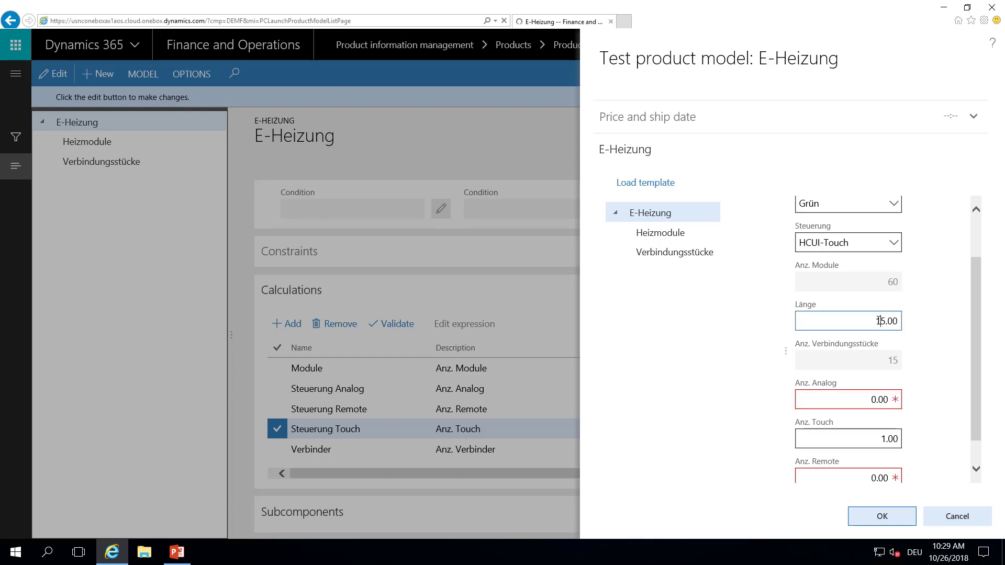
double_click(882, 321)
text(1)
text(5)
key(Tab)
key(shift+Tab)
text(1.5)
key(Tab)
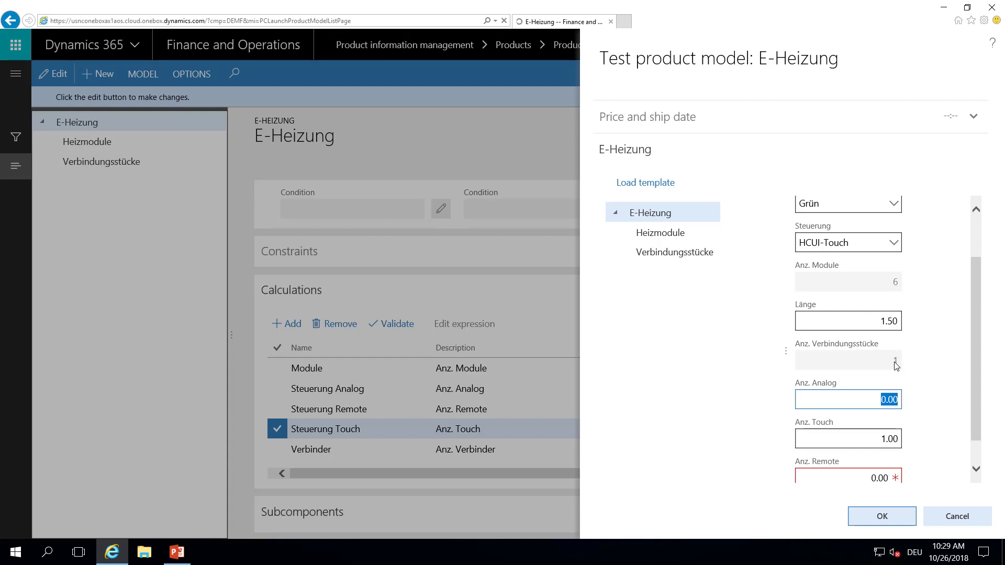
Check the Anz. Touch quantity for the 1.5 m heater, then cancel the test.
drag(972, 373, 971, 397)
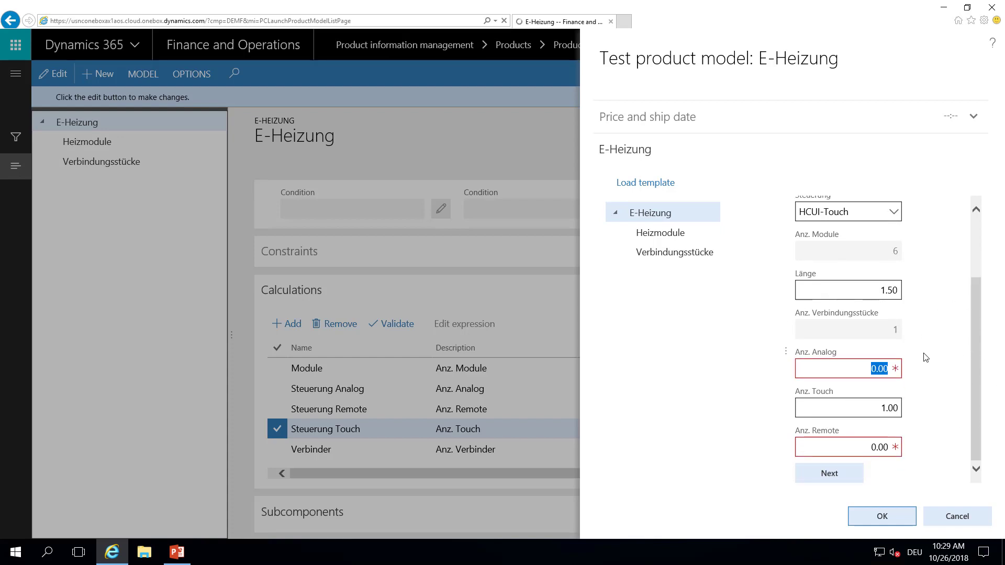
click(878, 414)
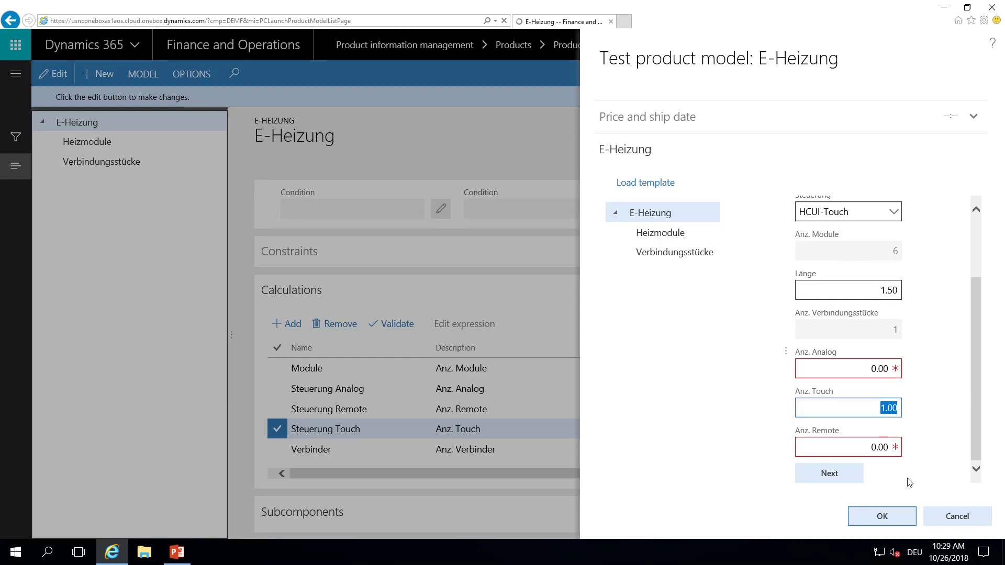
click(962, 517)
Dismiss the message bar and go to Production control > All production orders.
click(992, 96)
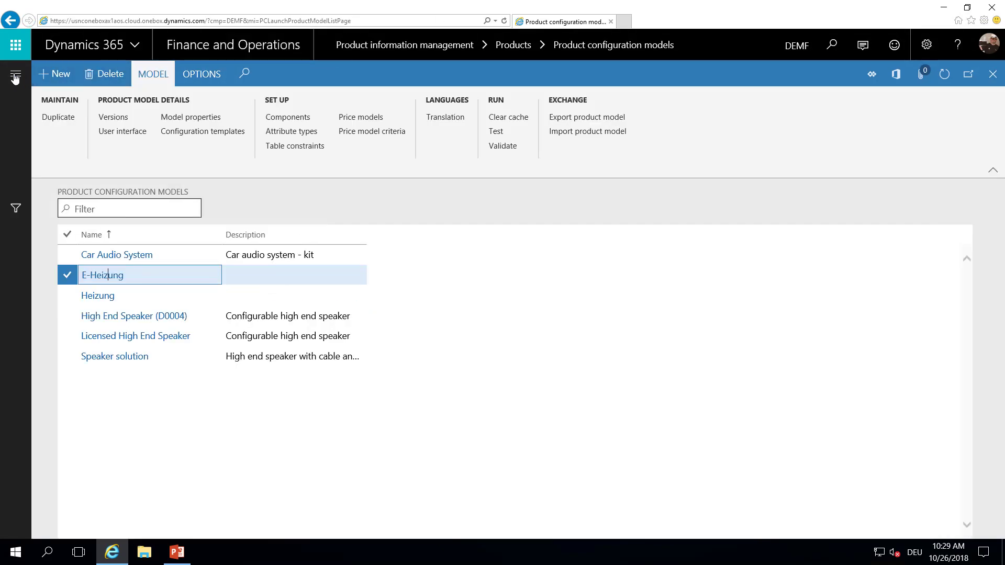
click(15, 74)
scroll(115, 351, down, 4)
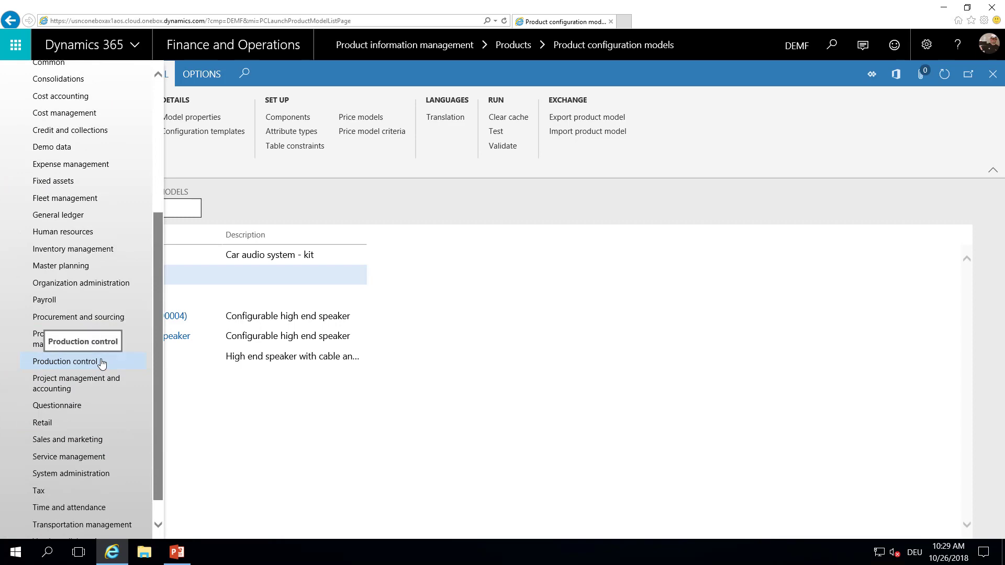
click(101, 364)
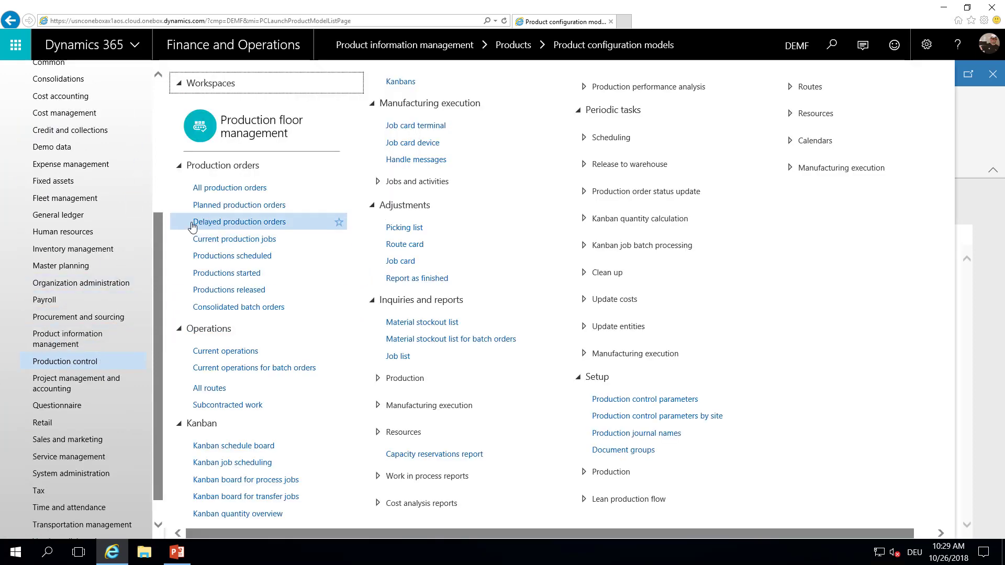
click(213, 192)
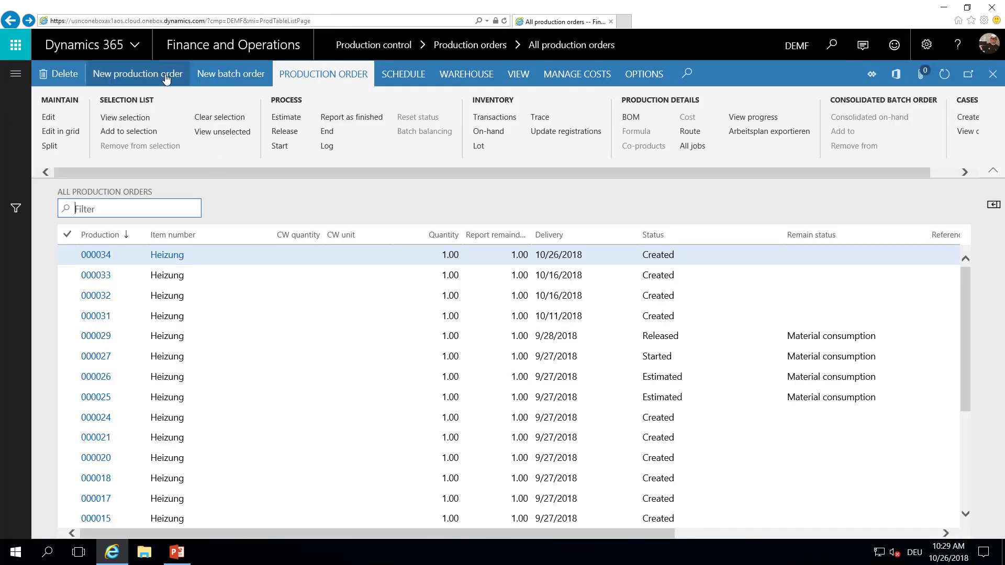
Start a new production order for item Heizung at site 1, accepting the active BOM and route versions.
click(167, 77)
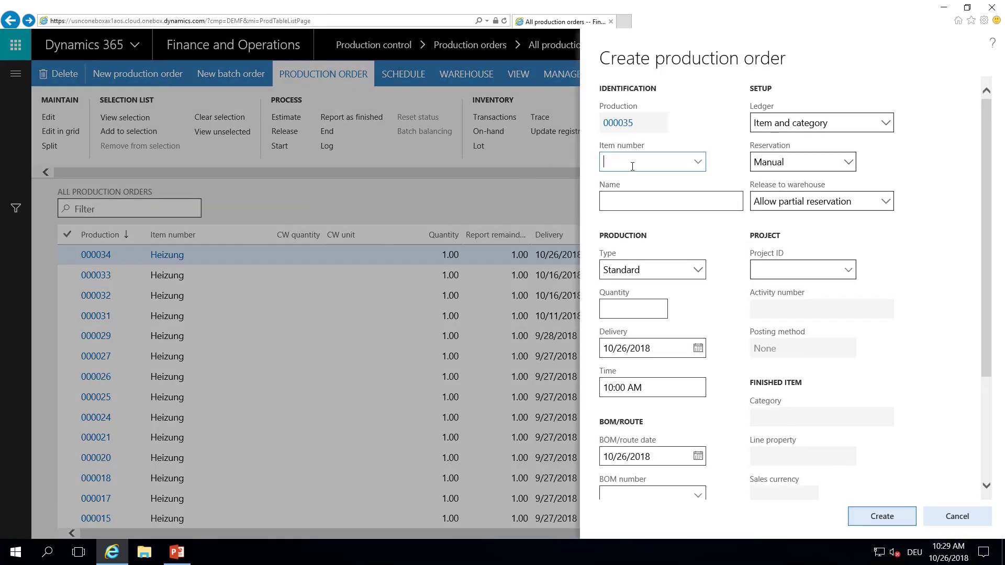
click(698, 162)
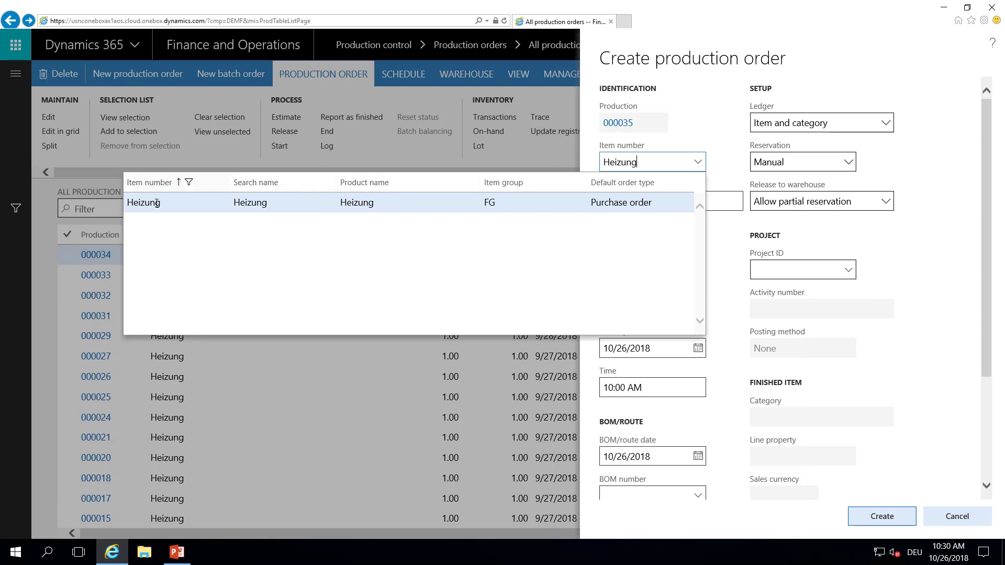
click(157, 202)
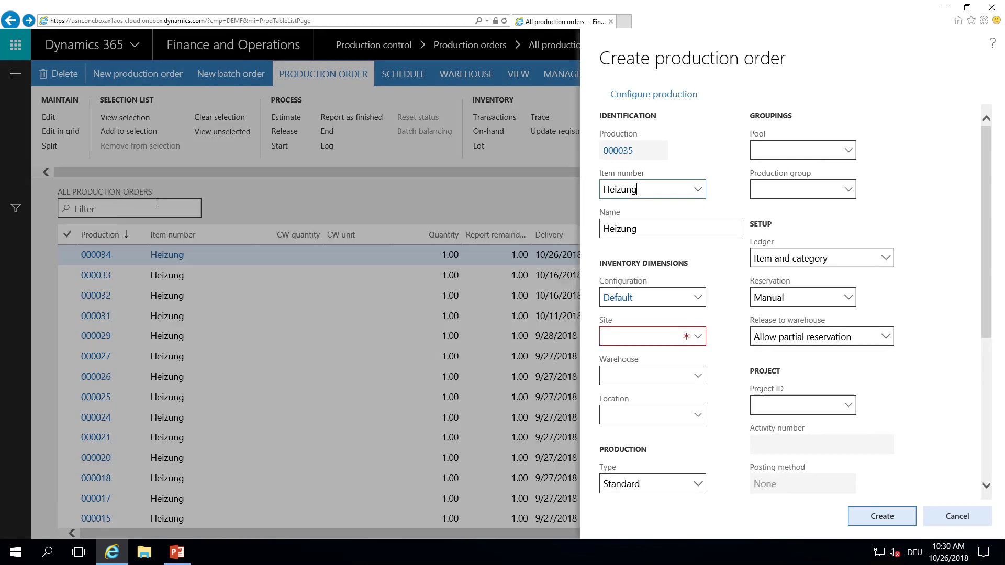
click(698, 336)
click(637, 379)
click(574, 322)
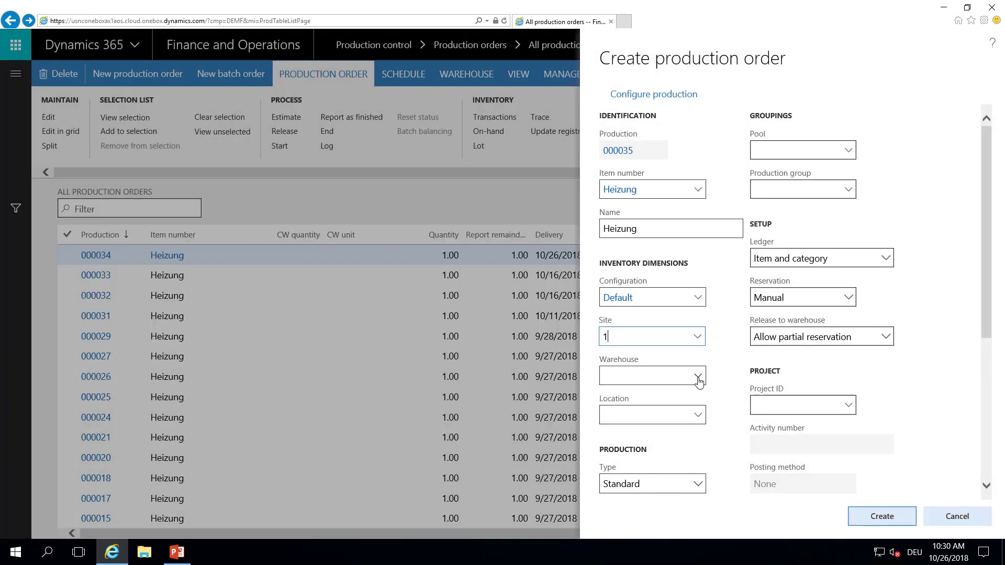
Set the order's warehouse to 11 and location to L01.
click(697, 376)
key(Tab)
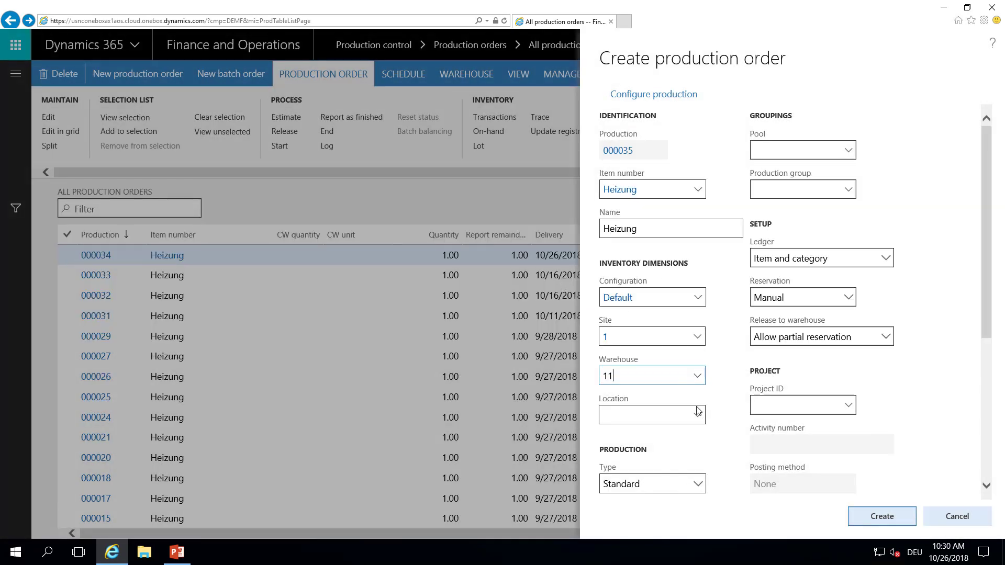
click(697, 414)
click(309, 270)
click(684, 378)
Configure the Heizung order with Farbe Blau, Steuerung HCUI-Remote and Länge 2, then confirm.
click(612, 99)
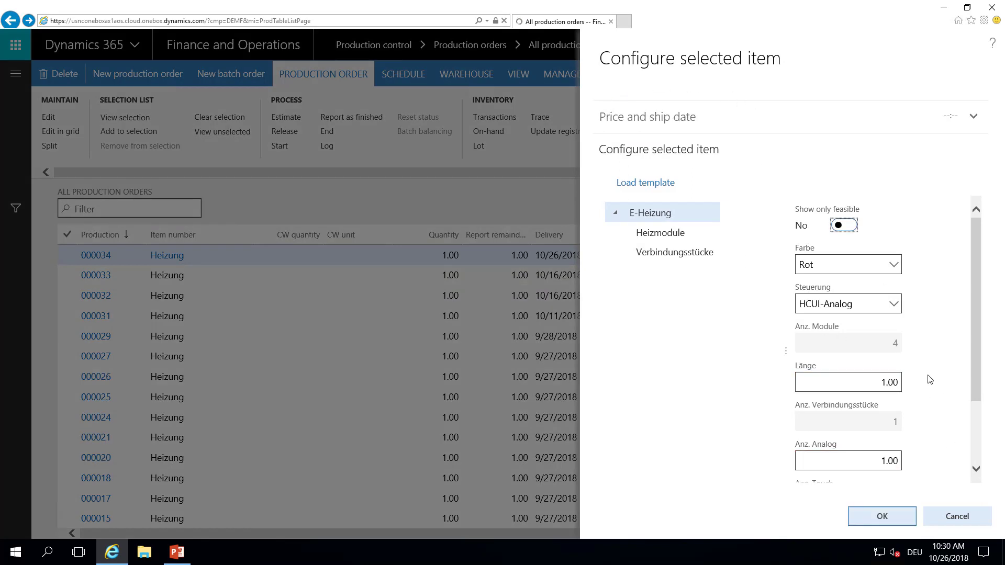
click(894, 266)
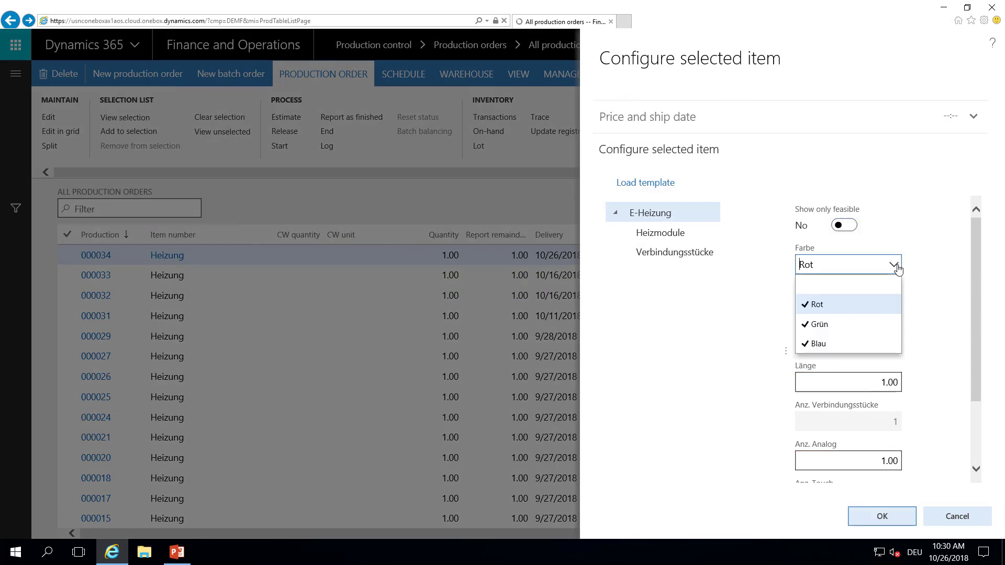
click(836, 345)
click(894, 306)
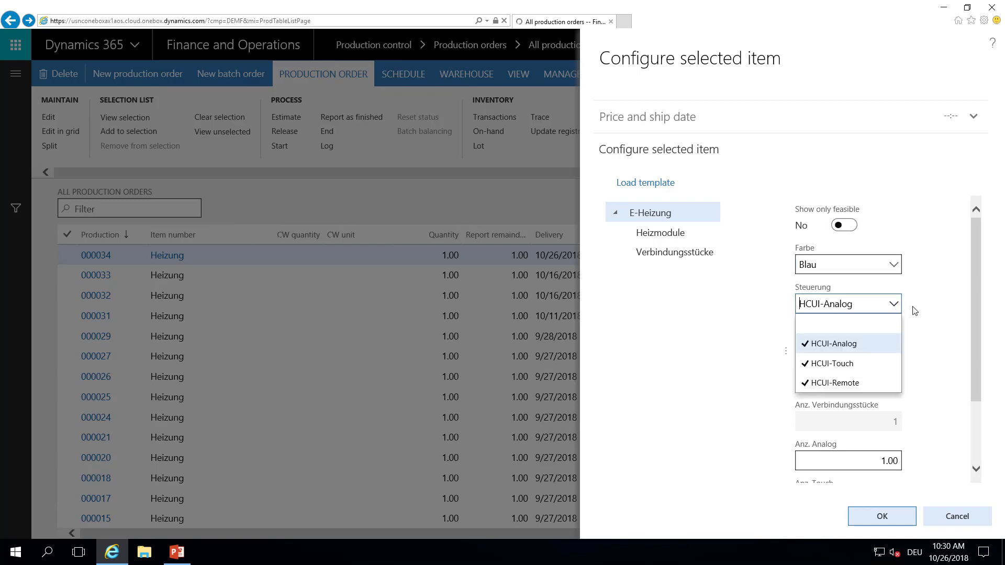
click(852, 384)
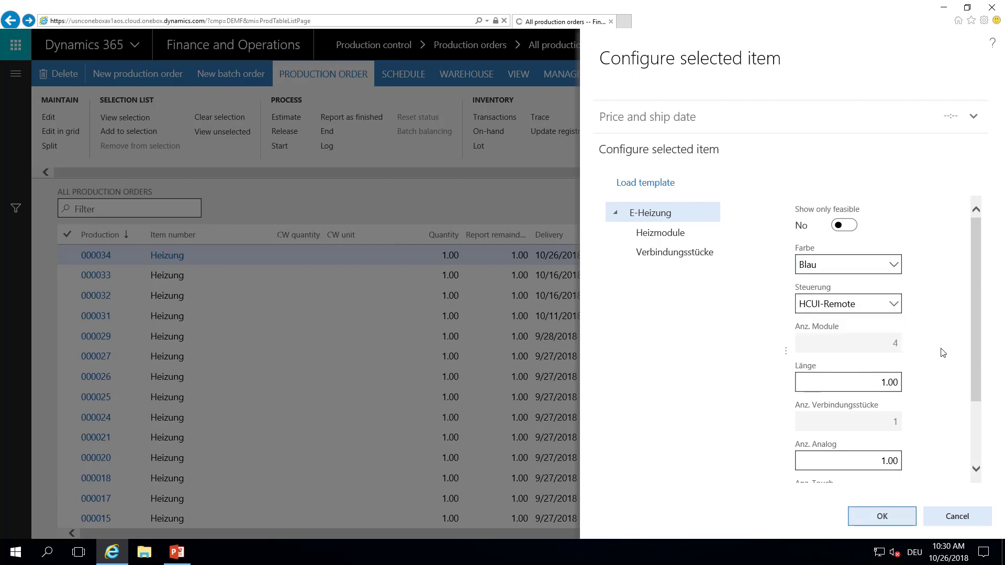
drag(975, 277, 977, 337)
click(867, 295)
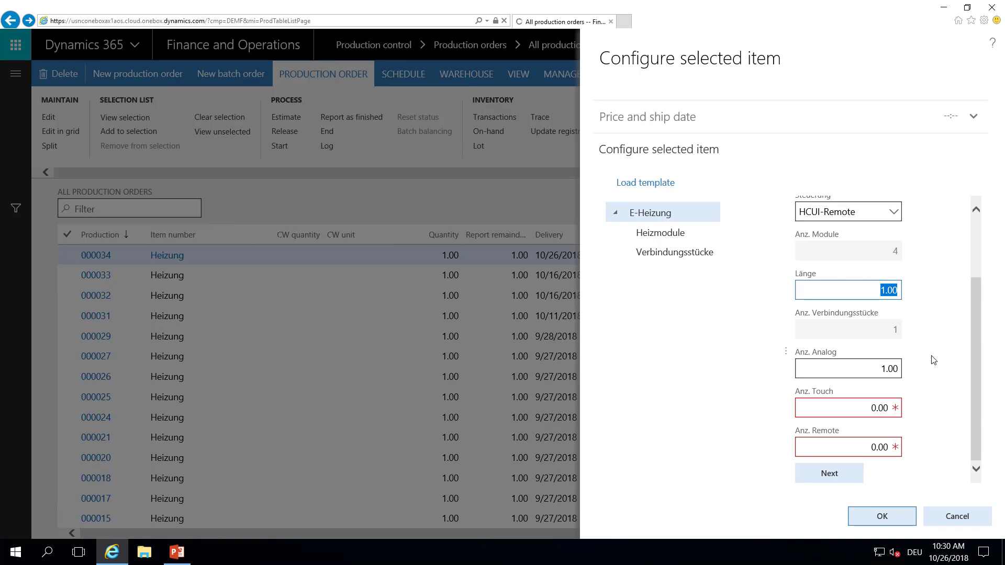
text(2)
key(Tab)
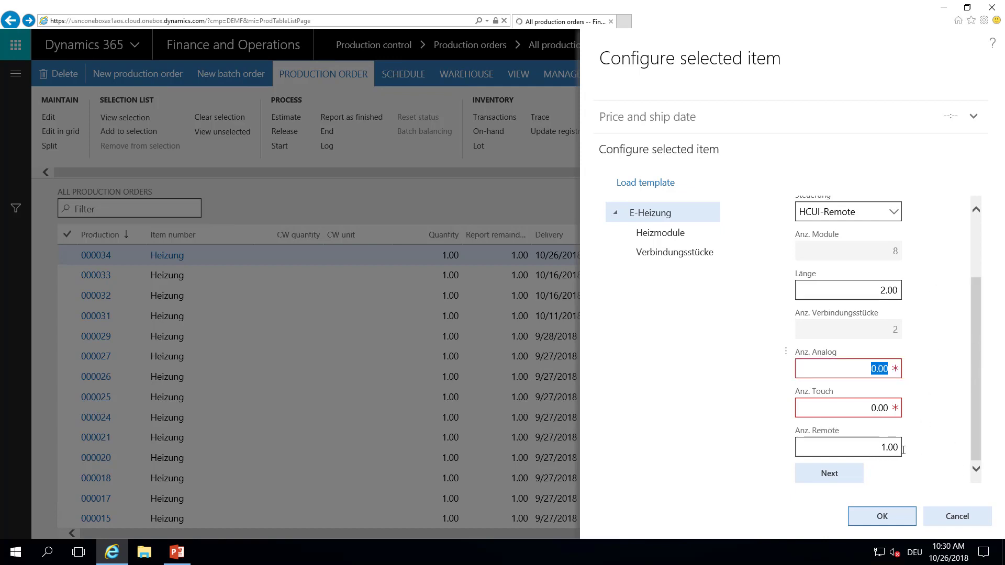
click(892, 521)
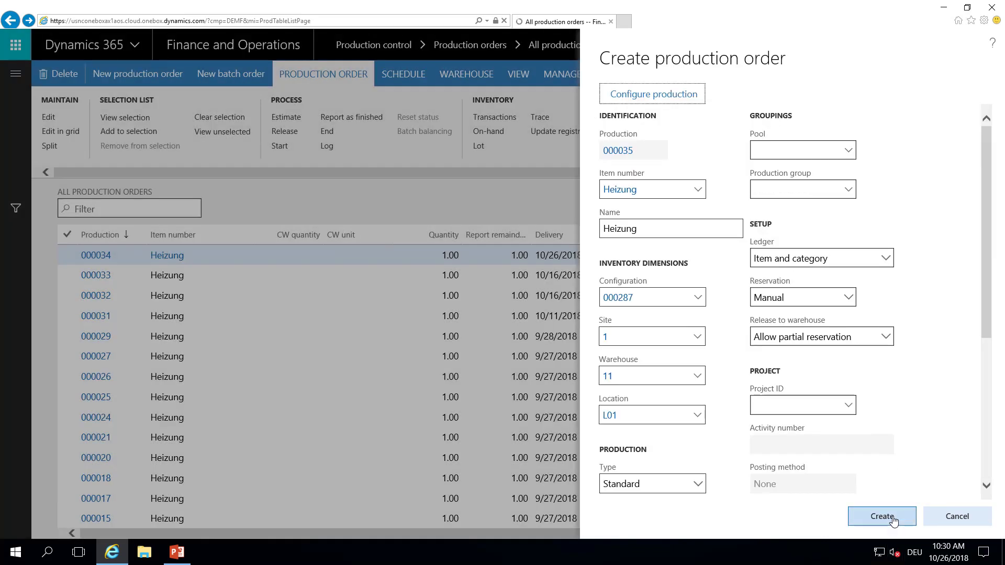
Create order 000035 and review its BOM lines: Farbe Blau, HUnit, HUCon and HCUI-IoT.
click(893, 514)
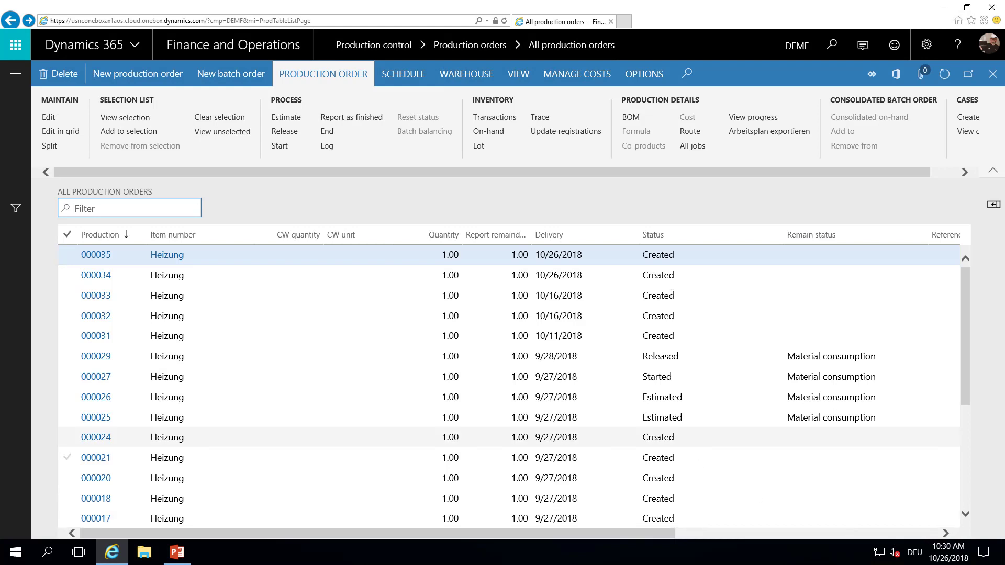
click(632, 120)
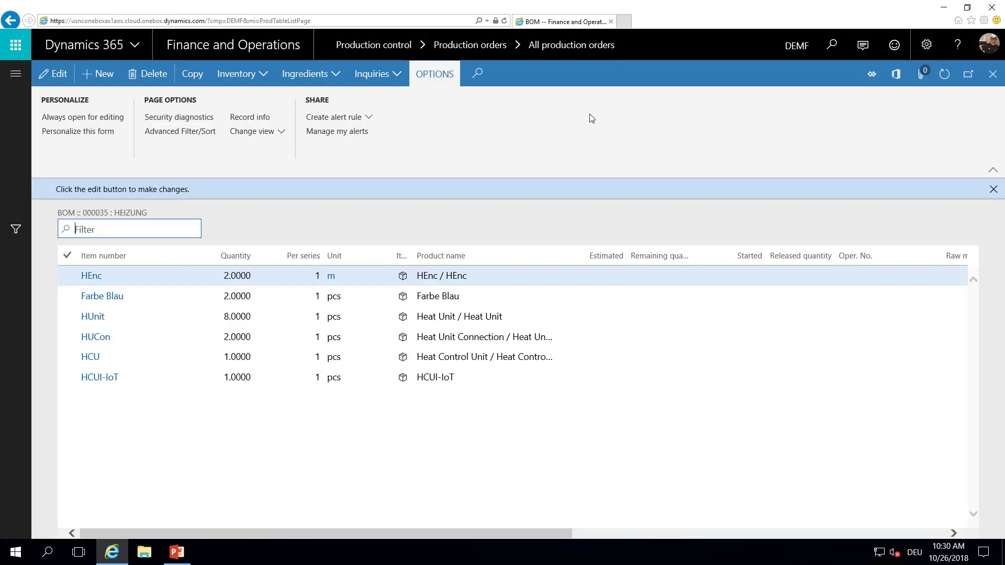
click(284, 295)
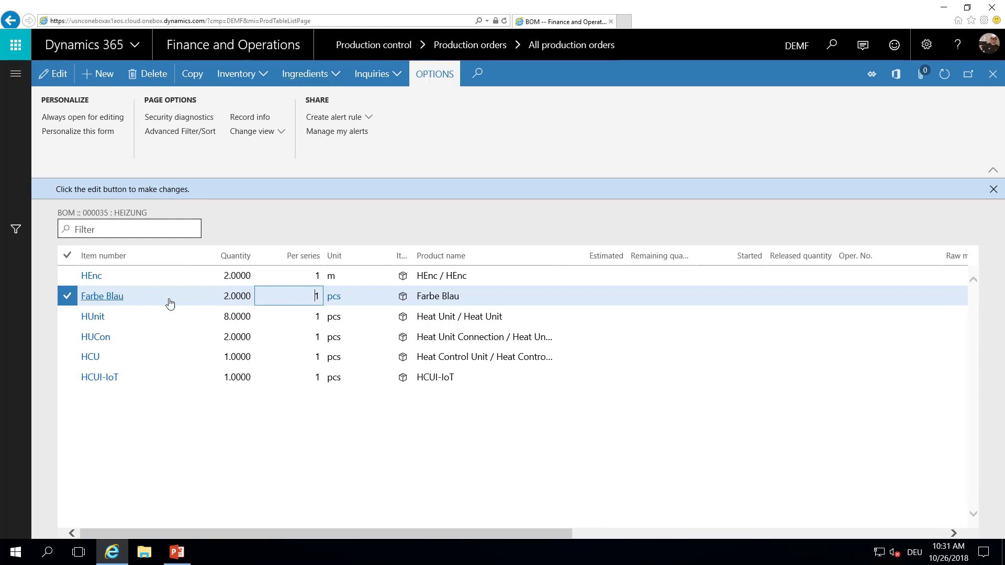
click(277, 316)
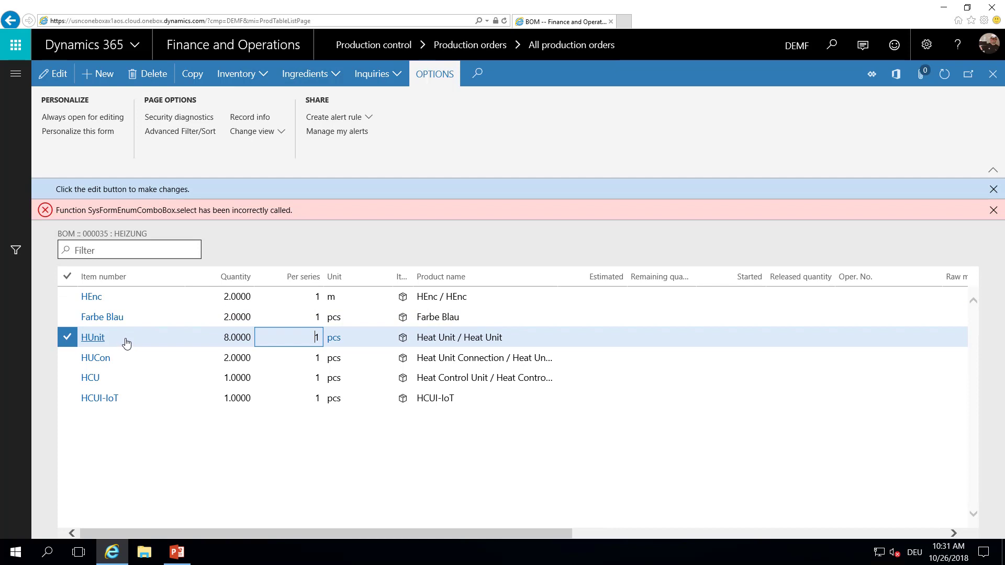
click(239, 359)
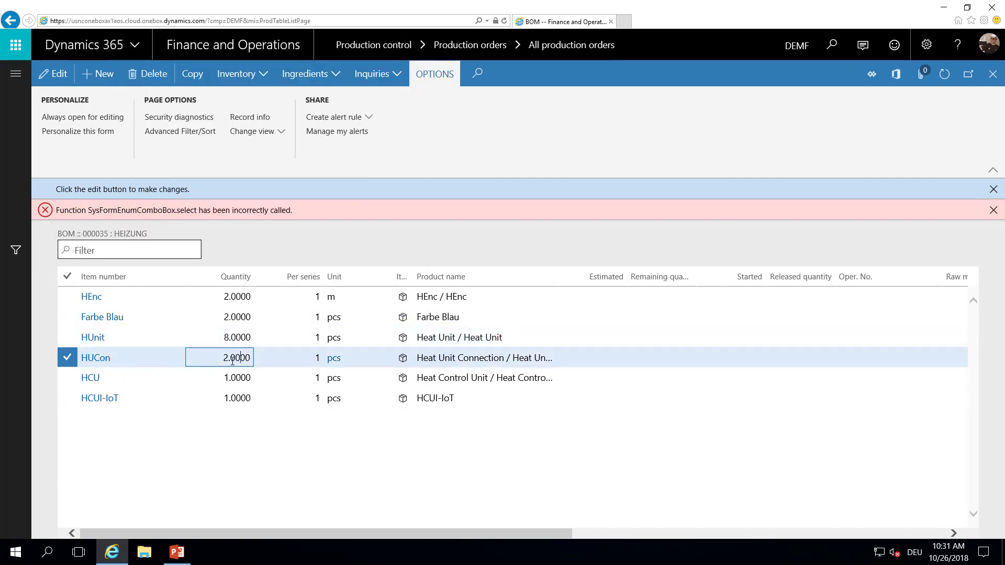
click(231, 400)
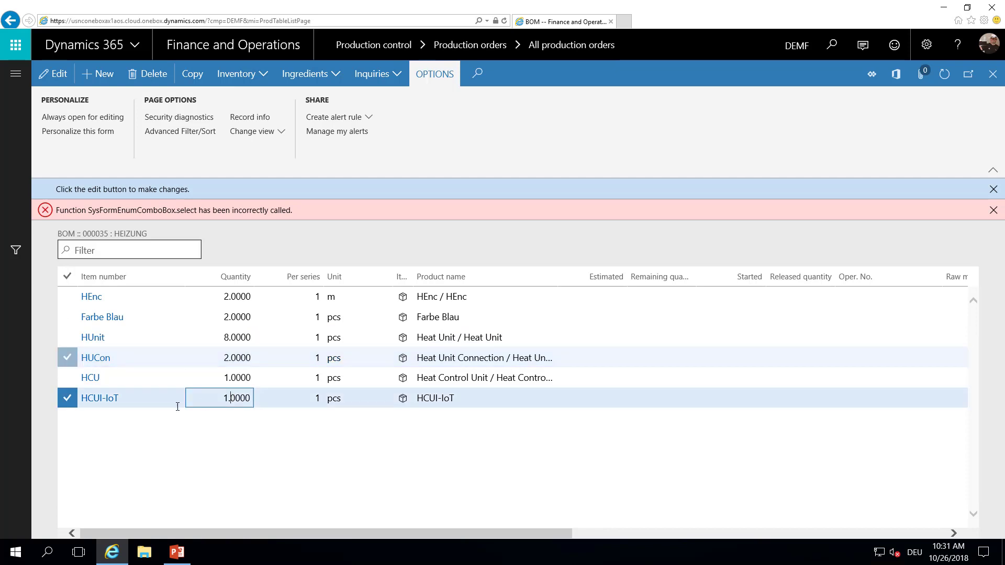